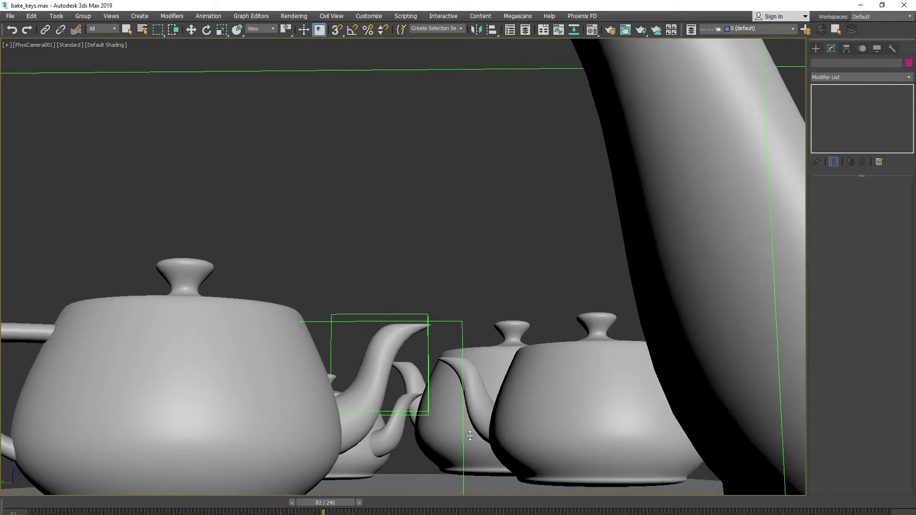
# Play the animation in the top view and move the timeline to frame 132
pyautogui.press('t')
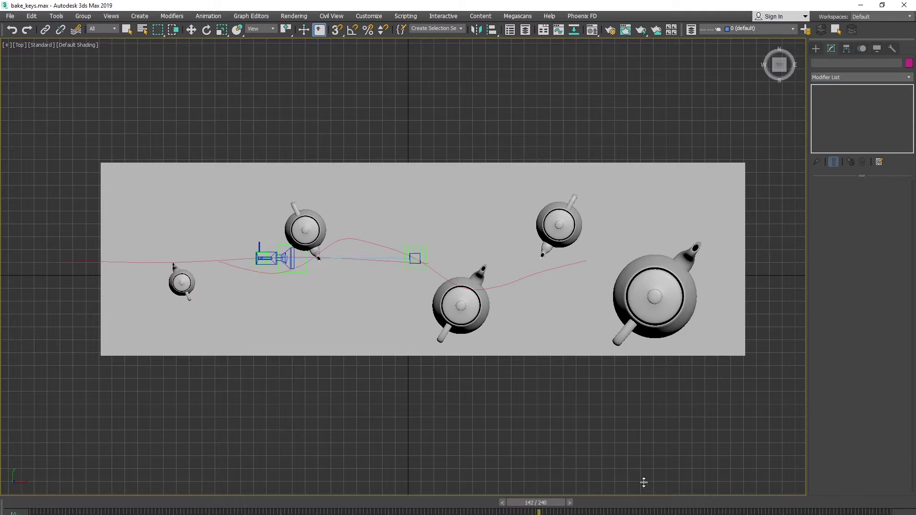
pyautogui.press('/')
pyautogui.moveTo(612, 506); pyautogui.dragTo(505, 503)
pyautogui.moveTo(376, 378); pyautogui.dragTo(433, 393, button='middle')
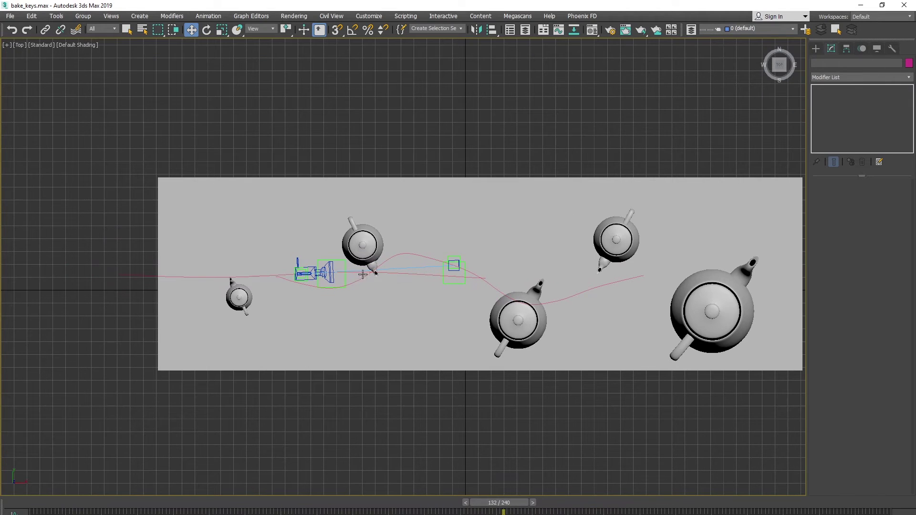
# Restrict selection to helpers and select the large dummy just ahead of the camera
pyautogui.click(104, 29)
pyautogui.click(98, 68)
pyautogui.scroll(3, 309, 278)
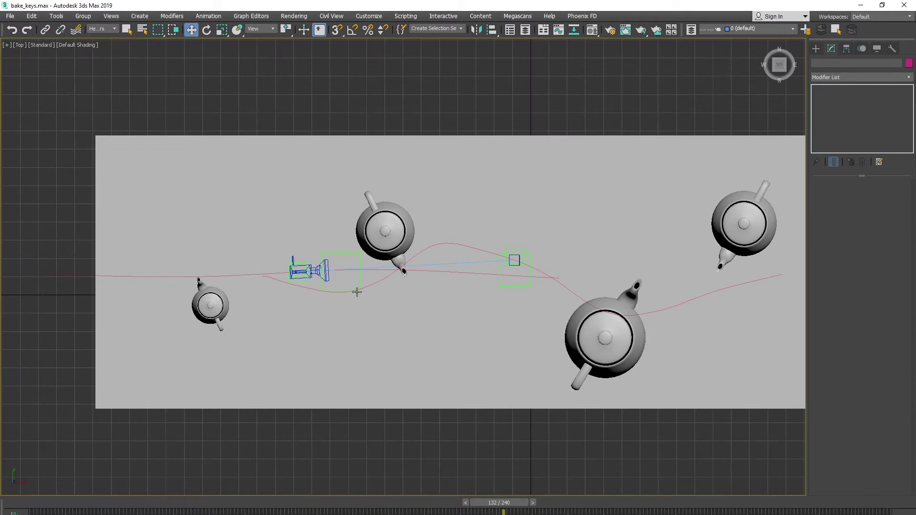
pyautogui.click(356, 252)
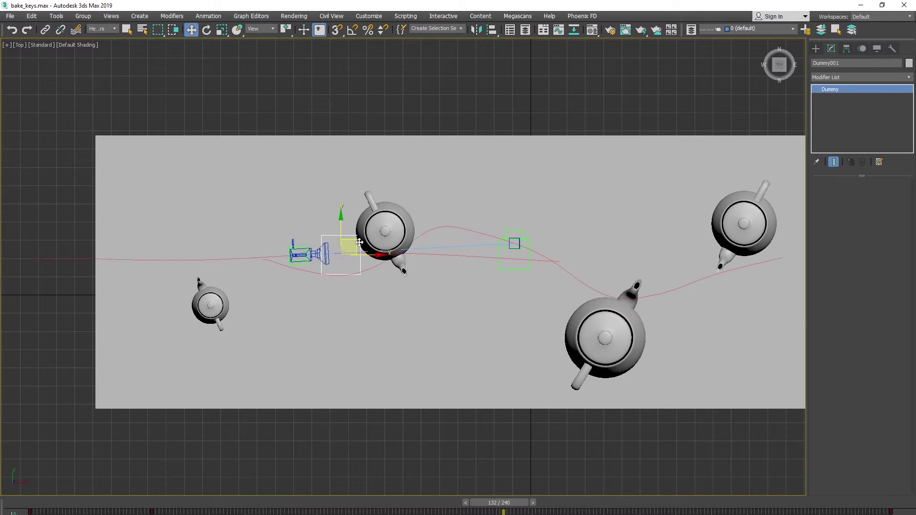
# Inspect the Noise Position controller settings of Dummy002, the outer helper around the camera
pyautogui.click(299, 262)
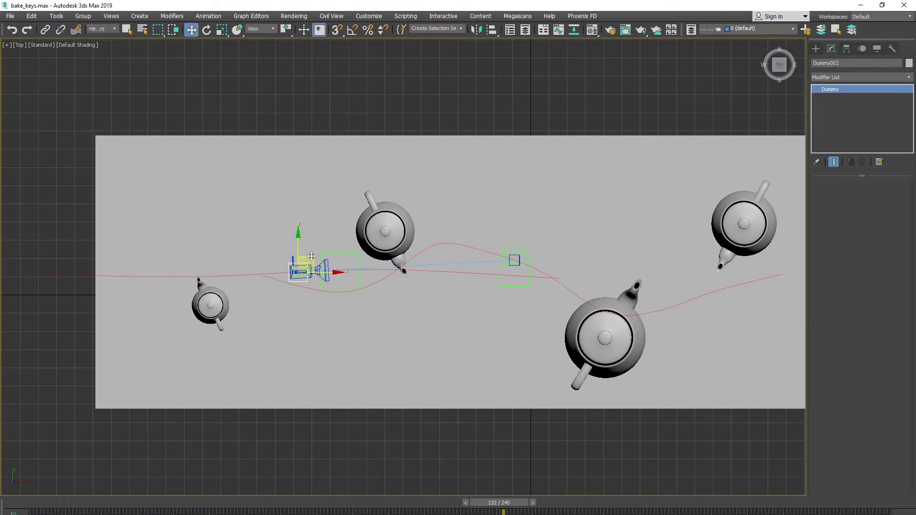
pyautogui.click(848, 48)
pyautogui.click(862, 48)
pyautogui.click(888, 99)
pyautogui.click(839, 100)
pyautogui.doubleClick(866, 162)
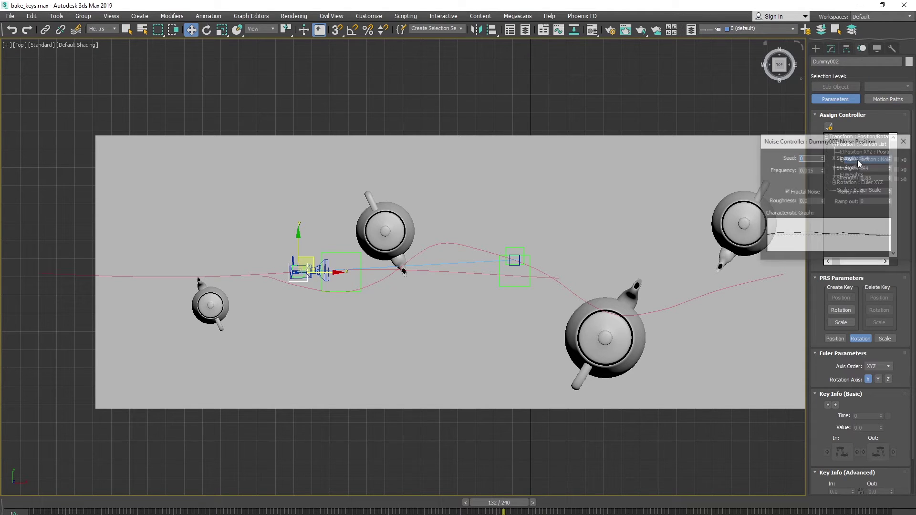
pyautogui.click(905, 138)
# Review the position curves of Dummy005, the inner helper around the camera, in the Curve Editor
pyautogui.scroll(5, 278, 261)
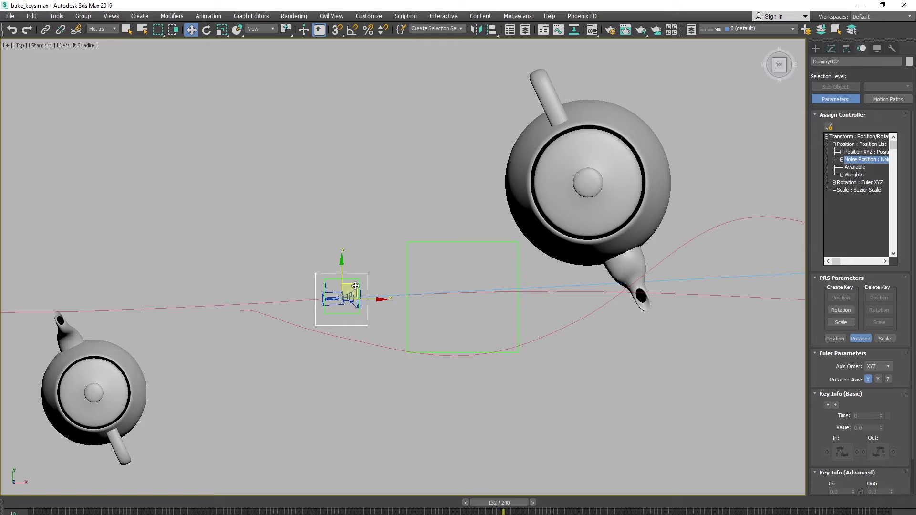
pyautogui.click(353, 279)
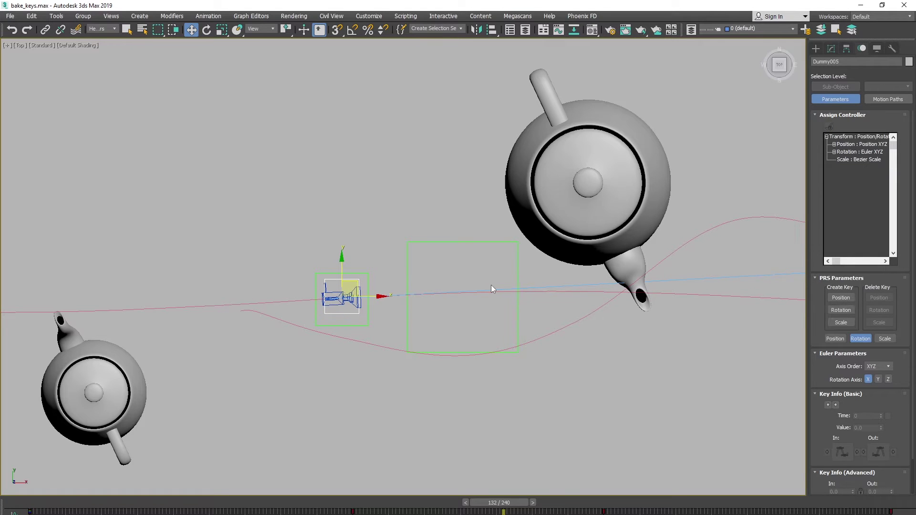
pyautogui.click(573, 29)
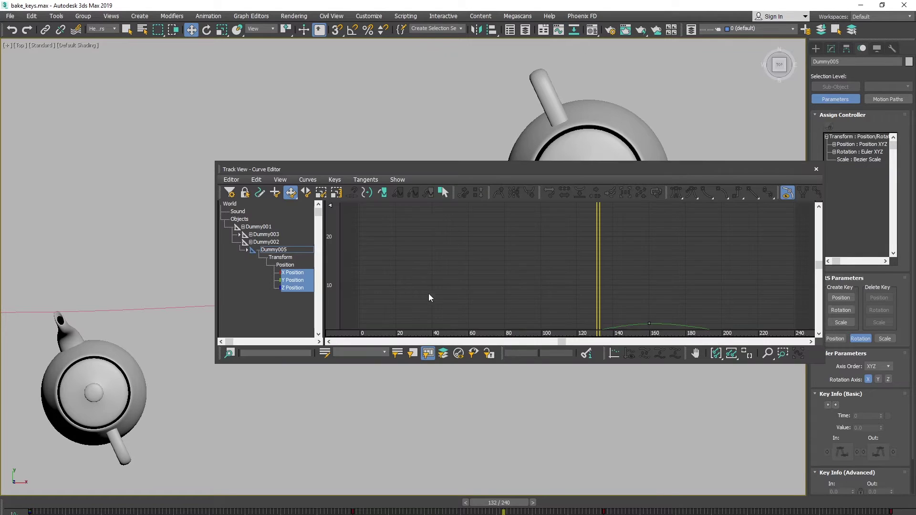
pyautogui.keyDown('ctrl'); pyautogui.keyDown('alt'); pyautogui.moveTo(543, 267); pyautogui.dragTo(534, 265, button='middle'); pyautogui.keyUp('alt'); pyautogui.keyUp('ctrl')
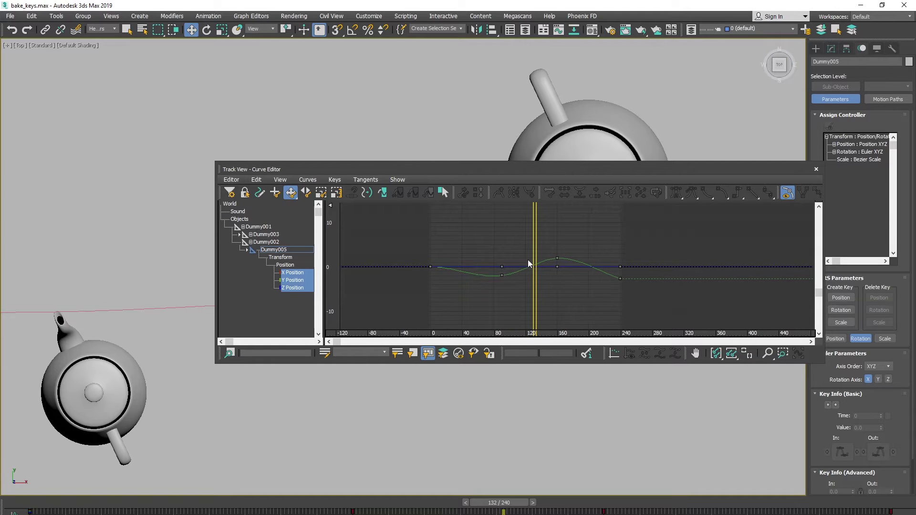
pyautogui.click(817, 169)
# Inspect the Noise Position controller settings of Dummy003, the larger helper at the camera target
pyautogui.scroll(-4, 435, 289)
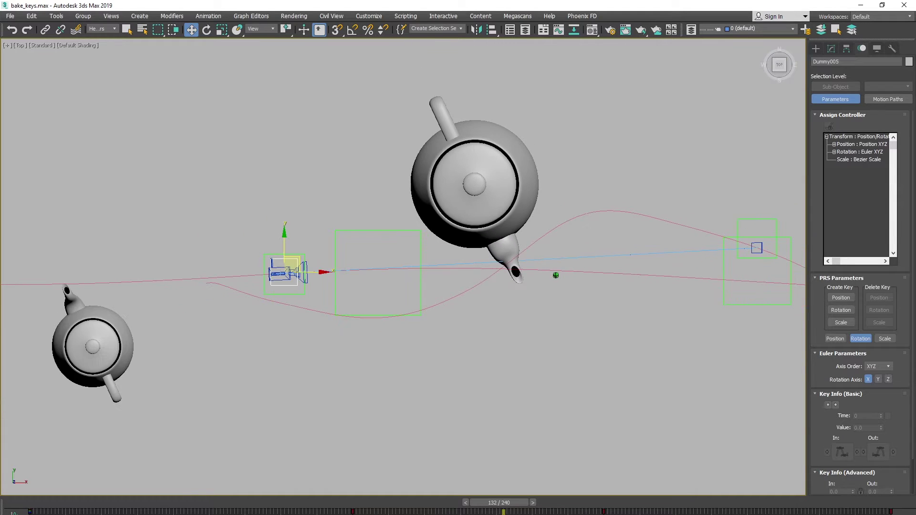
pyautogui.moveTo(586, 271); pyautogui.dragTo(454, 250, button='middle')
pyautogui.click(500, 236)
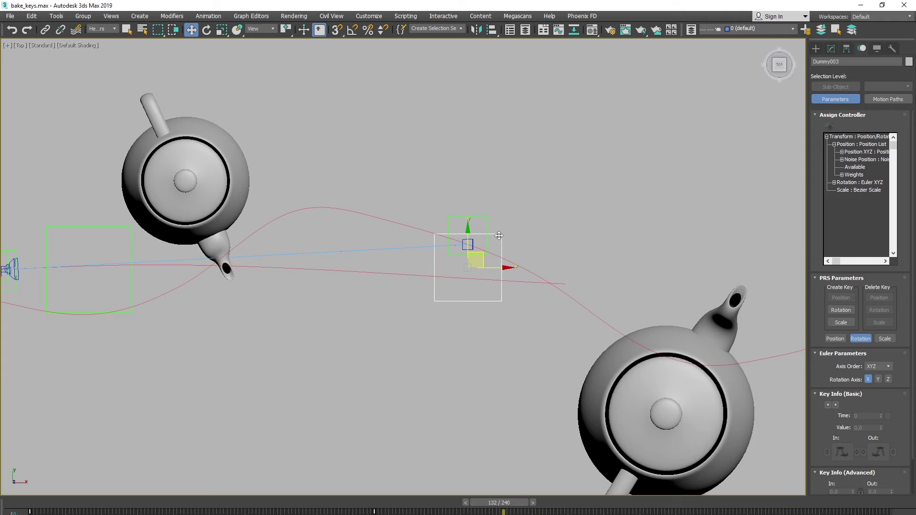
pyautogui.doubleClick(860, 161)
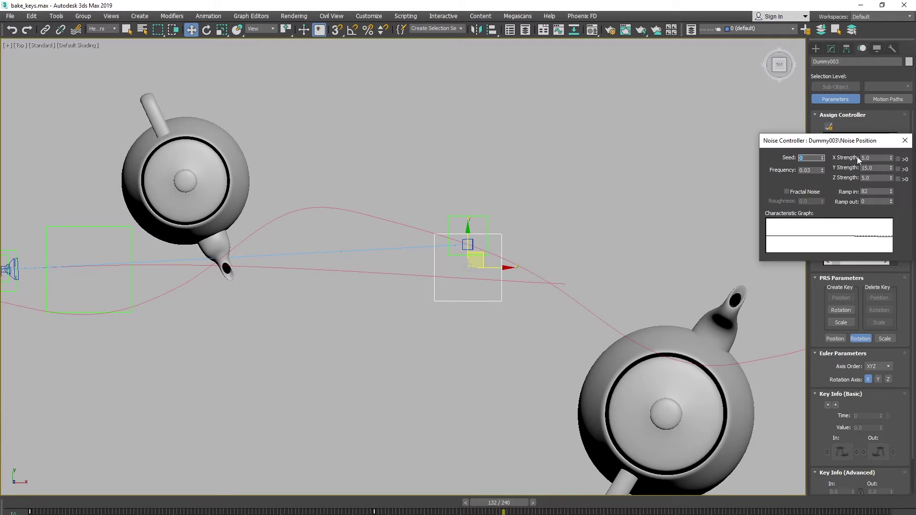
pyautogui.click(905, 141)
# Check Dummy003's motion path and its position list controllers
pyautogui.click(485, 216)
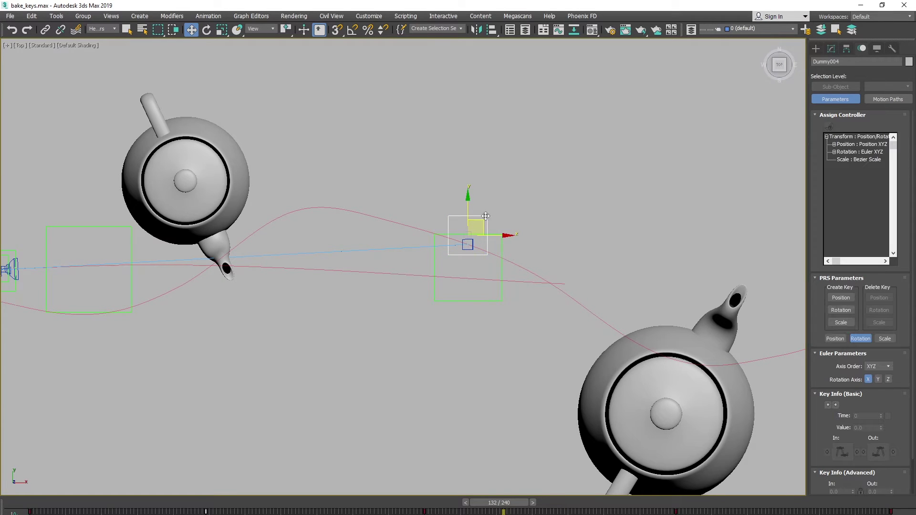
pyautogui.click(502, 240)
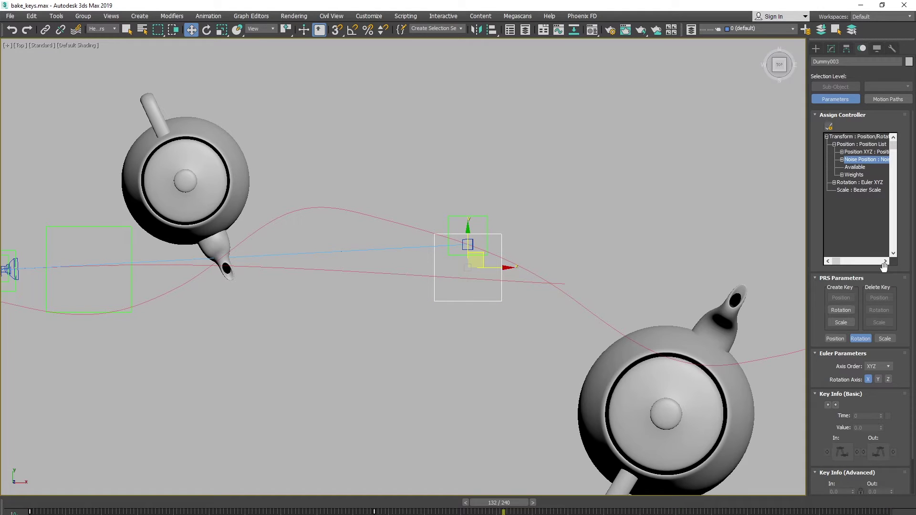
pyautogui.click(888, 98)
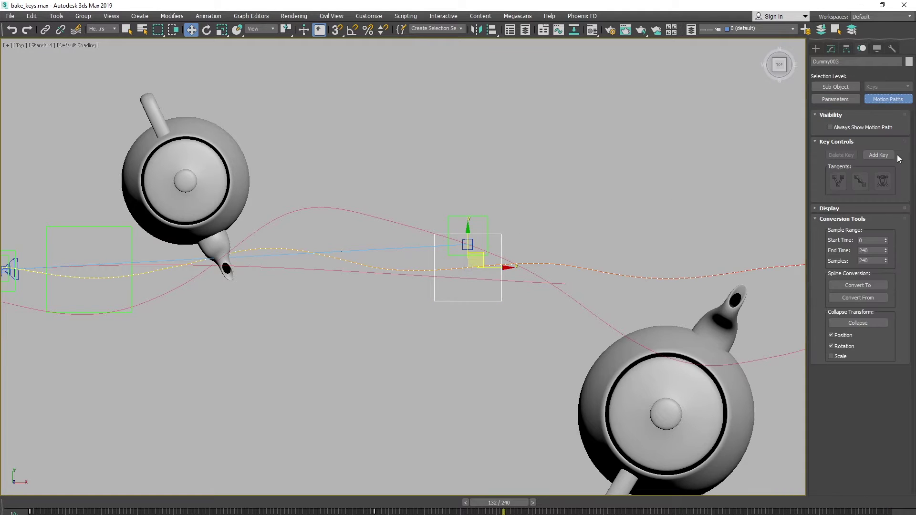
pyautogui.click(857, 98)
pyautogui.doubleClick(847, 145)
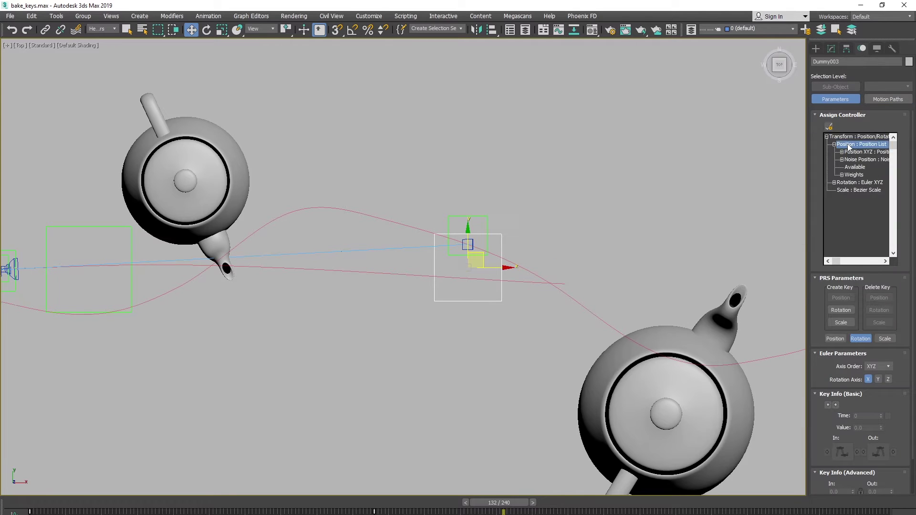
pyautogui.doubleClick(833, 170)
pyautogui.click(904, 140)
# Review the position curves of Dummy004, the smaller helper at the camera target, in the Curve Editor
pyautogui.moveTo(480, 252); pyautogui.dragTo(483, 252)
pyautogui.click(485, 253)
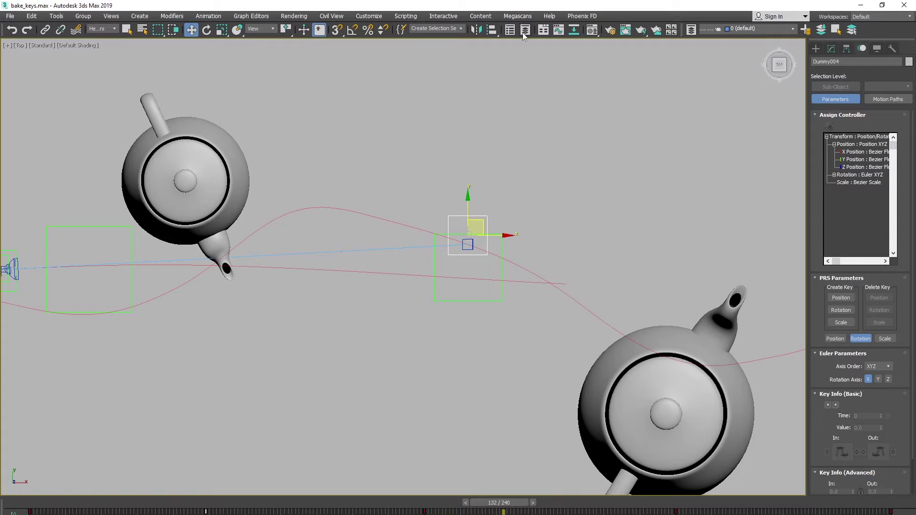
pyautogui.click(565, 31)
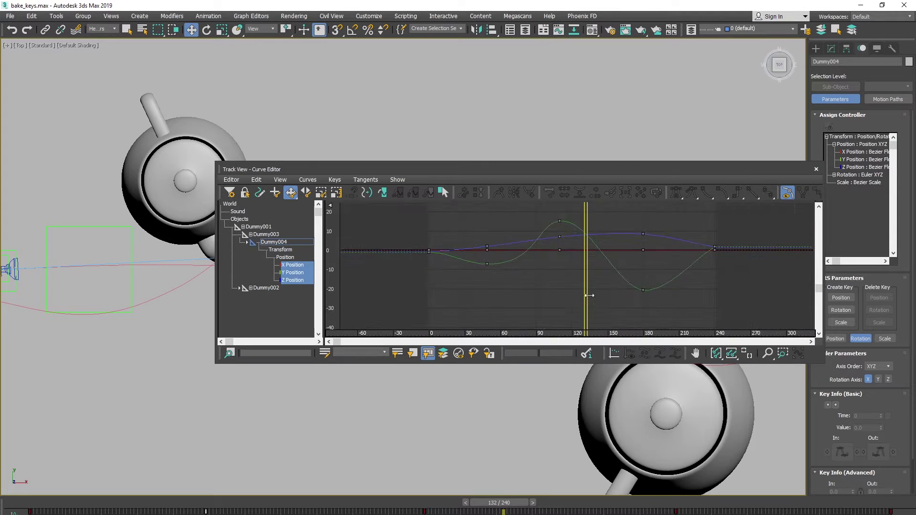
pyautogui.click(817, 170)
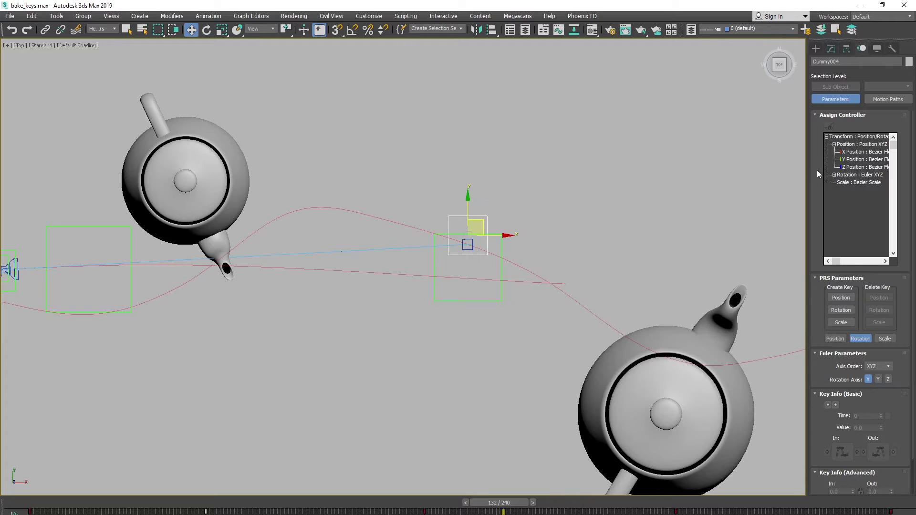
# Play the animation in a low side-on perspective view to watch how the camera rig moves past the teapots
pyautogui.press('p')
pyautogui.scroll(5, 509, 218)
pyautogui.keyDown('alt'); pyautogui.moveTo(508, 218); pyautogui.dragTo(472, 239, button='middle'); pyautogui.keyUp('alt')
pyautogui.scroll(-7, 473, 239)
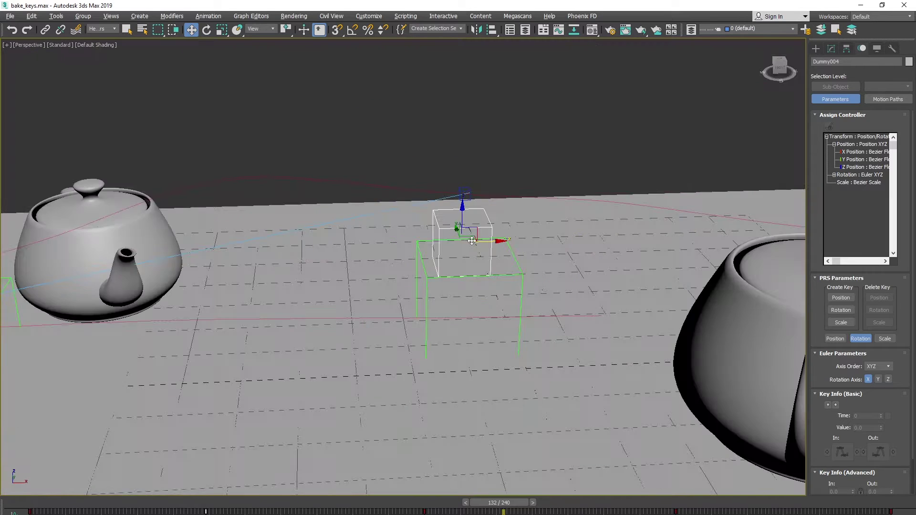
pyautogui.keyDown('alt'); pyautogui.moveTo(508, 196); pyautogui.dragTo(508, 238, button='middle'); pyautogui.keyUp('alt')
pyautogui.moveTo(547, 206); pyautogui.dragTo(530, 200, button='middle')
pyautogui.click(569, 159)
pyautogui.press('/')
pyautogui.moveTo(643, 174); pyautogui.dragTo(557, 179, button='middle')
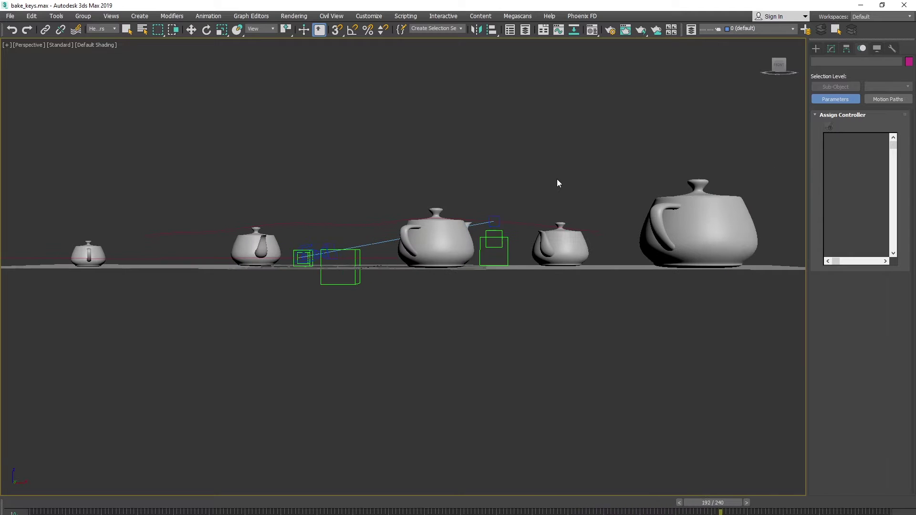
pyautogui.moveTo(136, 251); pyautogui.dragTo(342, 267, button='middle')
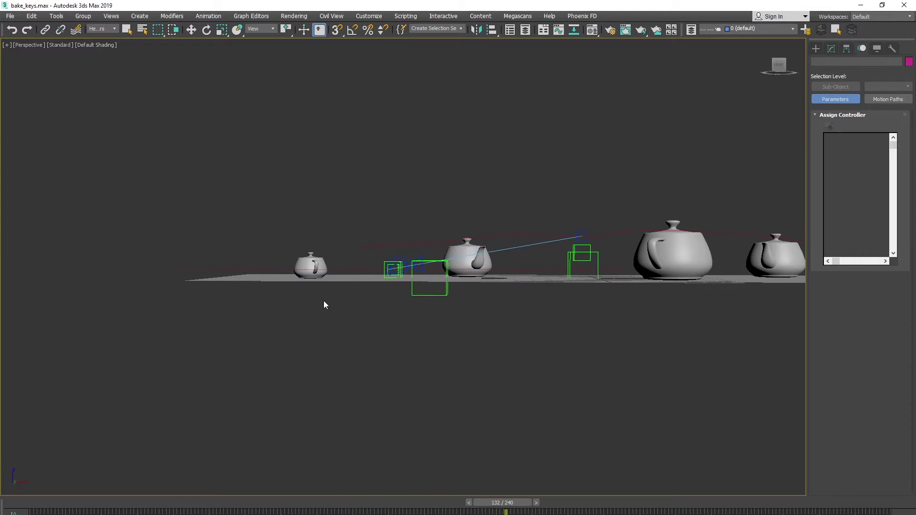
# Restrict selection to cameras and select the physical camera together with its target
pyautogui.press('w')
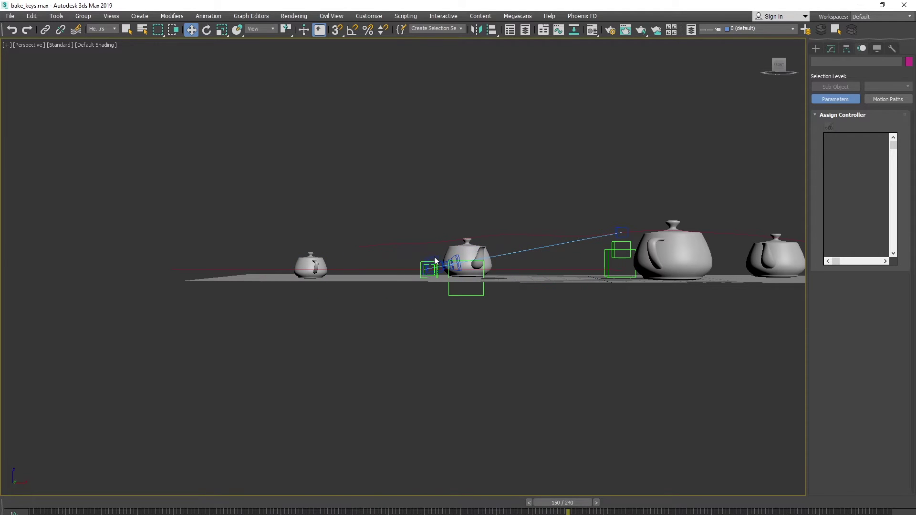
pyautogui.click(98, 29)
pyautogui.click(97, 62)
pyautogui.click(435, 259)
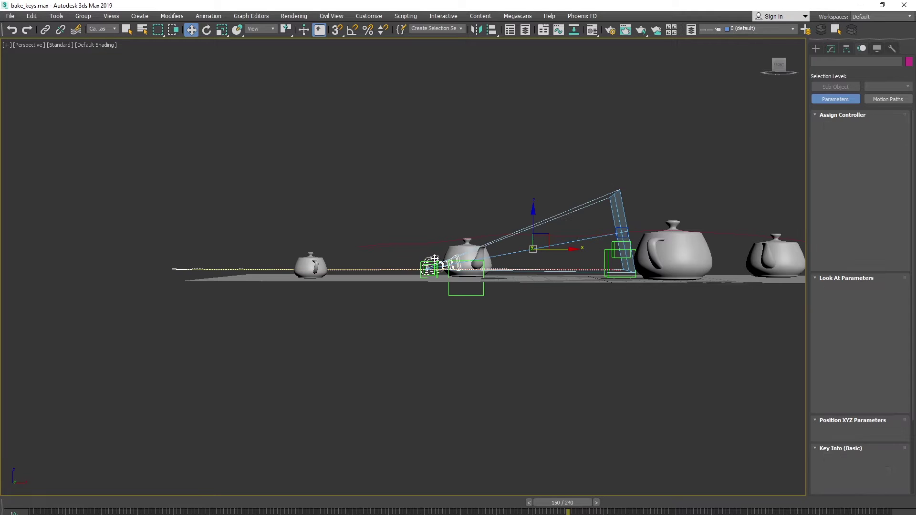
pyautogui.keyDown('ctrl'); pyautogui.click(623, 230); pyautogui.keyUp('ctrl')
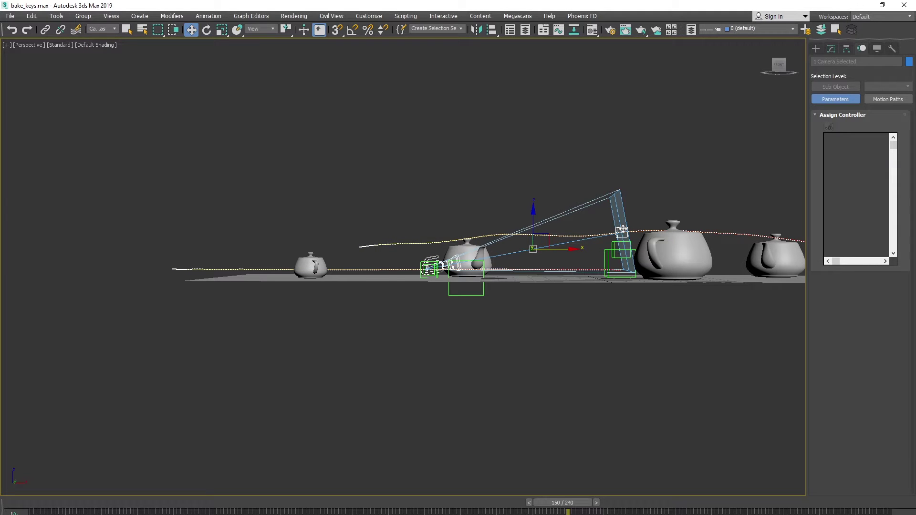
# Frame the camera and its target from an angled overhead view and move the timeline to frame 0
pyautogui.press('z')
pyautogui.keyDown('alt'); pyautogui.moveTo(468, 231); pyautogui.dragTo(454, 306, button='middle'); pyautogui.keyUp('alt')
pyautogui.scroll(3, 472, 281)
pyautogui.moveTo(528, 506); pyautogui.dragTo(10, 406)
pyautogui.press('w')
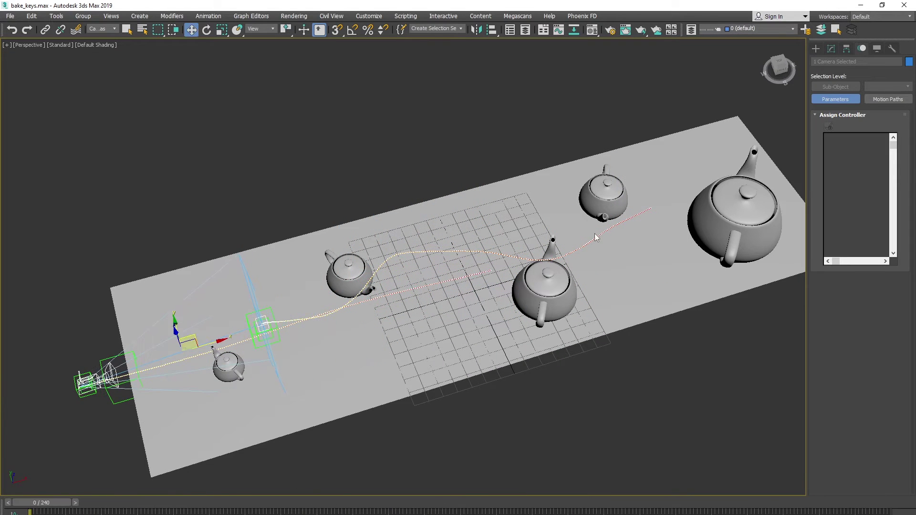
# Include Scale with Position and Rotation, collapse the transforms of the camera and its target into keys, and clear the selection
pyautogui.click(889, 99)
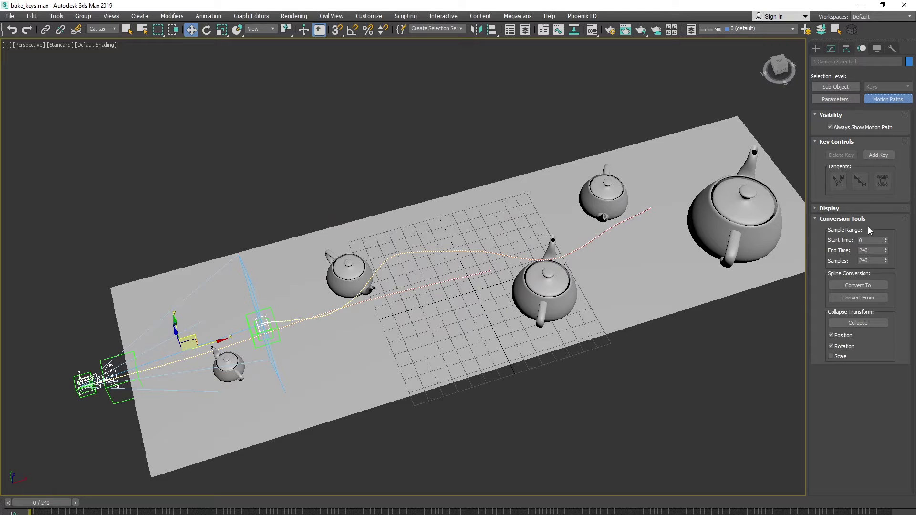
pyautogui.click(838, 357)
pyautogui.click(857, 323)
pyautogui.keyDown('alt'); pyautogui.moveTo(403, 317); pyautogui.dragTo(391, 268, button='middle'); pyautogui.keyUp('alt')
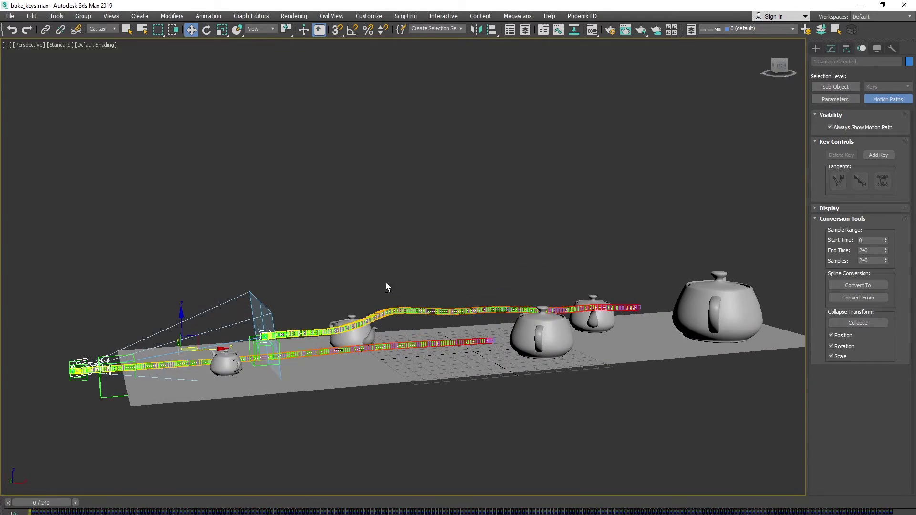
pyautogui.keyDown('alt'); pyautogui.moveTo(448, 320); pyautogui.dragTo(357, 339, button='middle'); pyautogui.keyUp('alt')
pyautogui.moveTo(357, 338); pyautogui.dragTo(455, 319, button='middle')
pyautogui.click(134, 347)
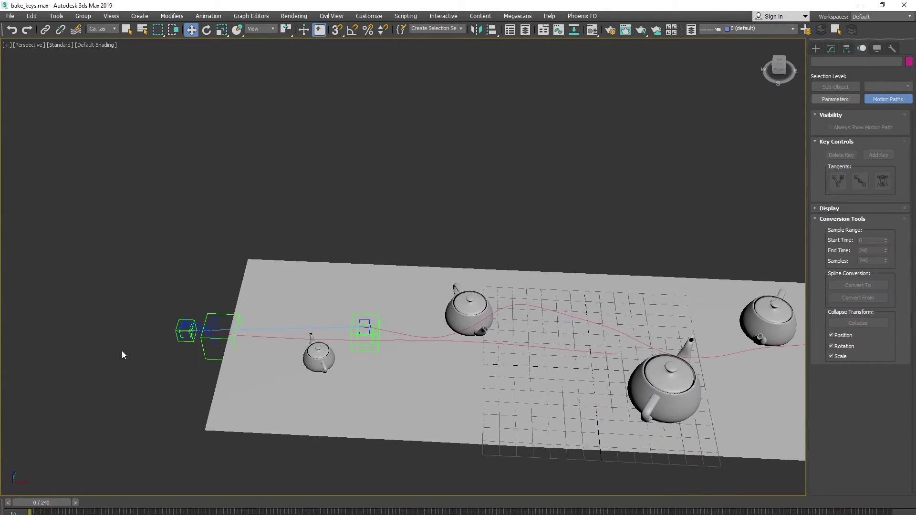
# Examine the baked keys of PhysCamera001 in the Curve Editor
pyautogui.scroll(3, 180, 331)
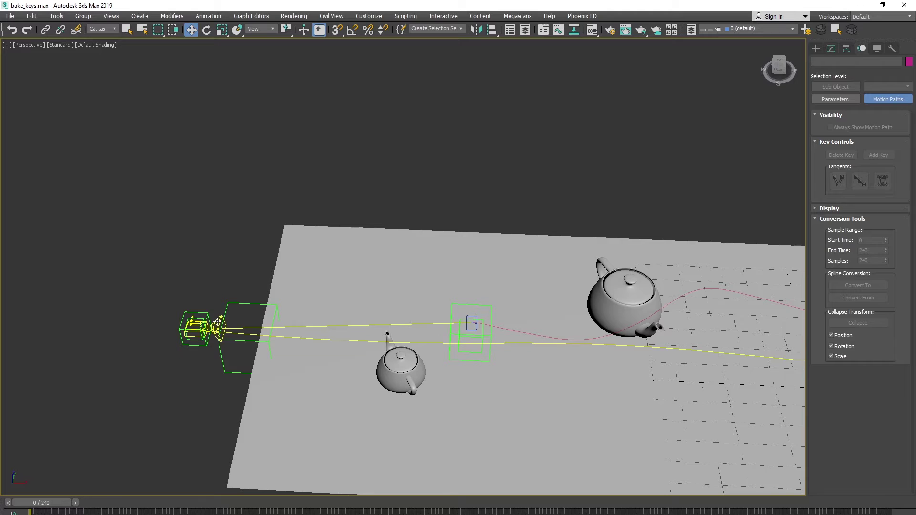
pyautogui.click(217, 320)
pyautogui.click(559, 29)
pyautogui.scroll(-5, 547, 279)
pyautogui.keyDown('ctrl'); pyautogui.keyDown('alt'); pyautogui.moveTo(581, 282); pyautogui.dragTo(581, 195, button='middle'); pyautogui.keyUp('alt'); pyautogui.keyUp('ctrl')
pyautogui.moveTo(581, 194); pyautogui.dragTo(762, 185)
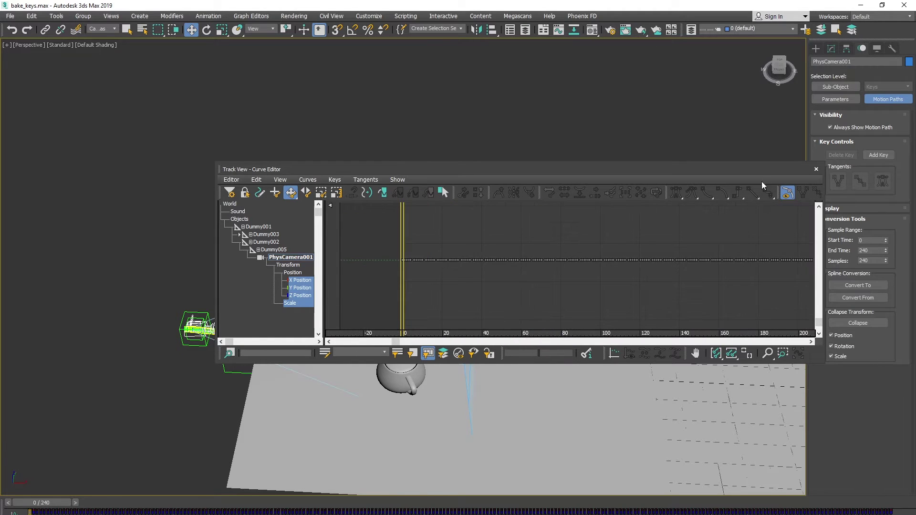
pyautogui.click(816, 169)
# Select the helpers Dummy001 through Dummy005 on the default layer using the Layer Explorer
pyautogui.click(671, 70)
pyautogui.click(692, 30)
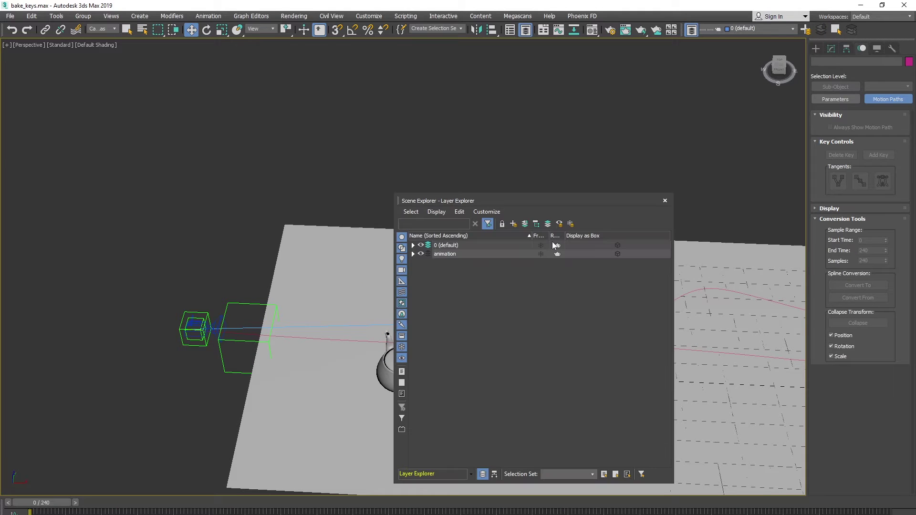
pyautogui.click(413, 245)
pyautogui.click(455, 254)
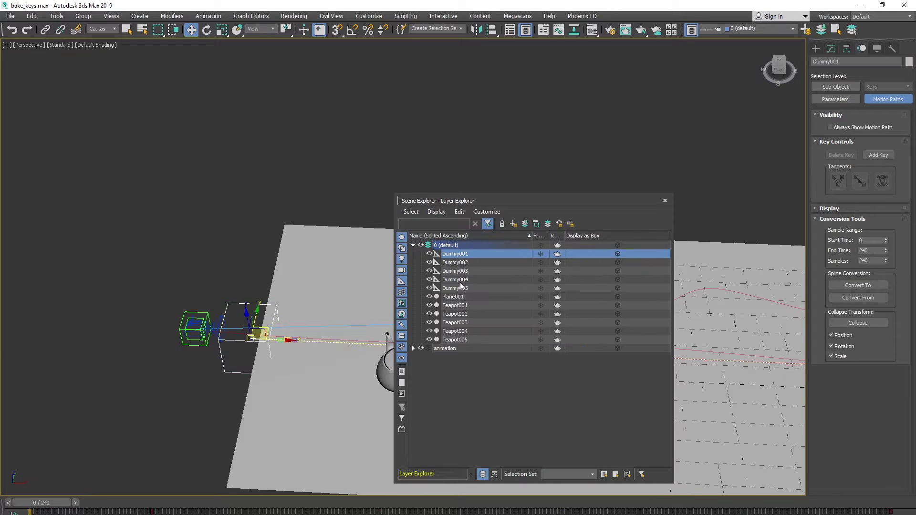
pyautogui.keyDown('shift'); pyautogui.click(463, 288); pyautogui.keyUp('shift')
pyautogui.click(665, 201)
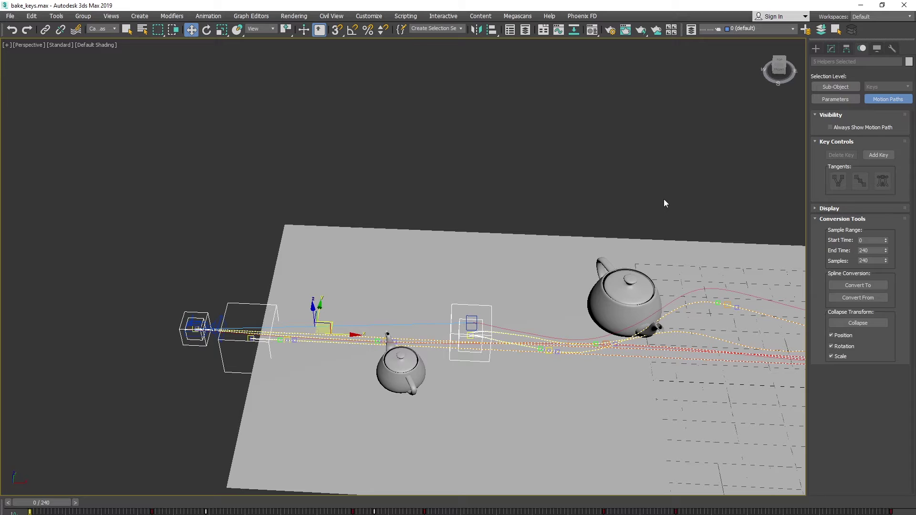
# Clear the selection and scrub the timeline to check the baked motion of the camera against the dummies
pyautogui.click(551, 138)
pyautogui.moveTo(87, 500); pyautogui.dragTo(517, 480)
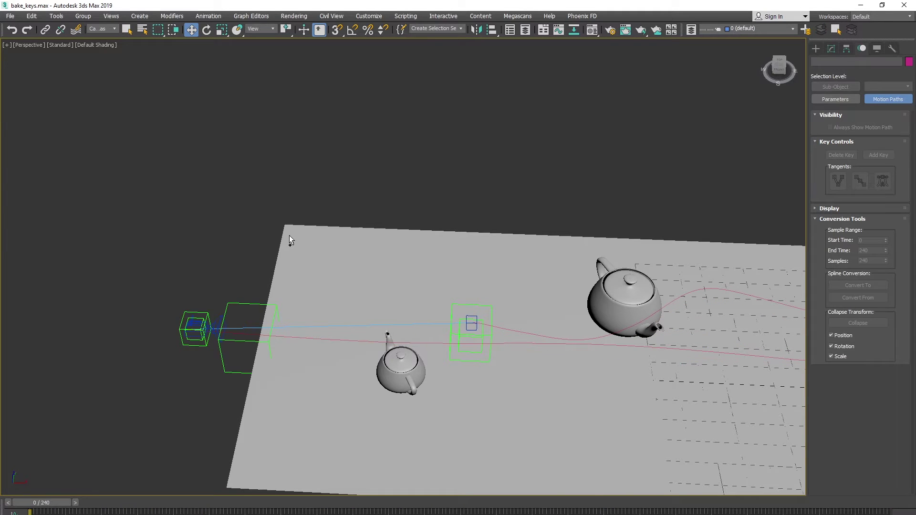
pyautogui.click(290, 236)
pyautogui.moveTo(53, 501); pyautogui.dragTo(2, 403)
# Clone the physical camera and its target as a copy named baked
pyautogui.moveTo(632, 340); pyautogui.dragTo(580, 277, button='middle')
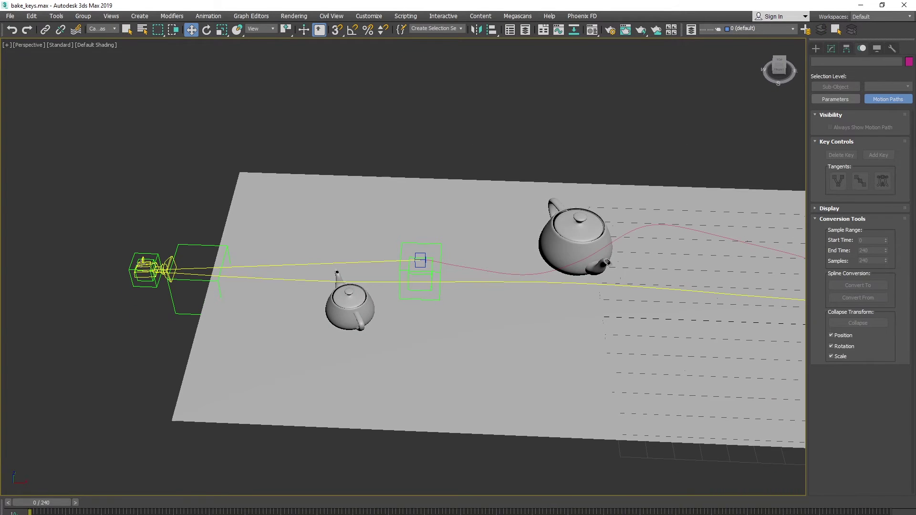
pyautogui.click(422, 258)
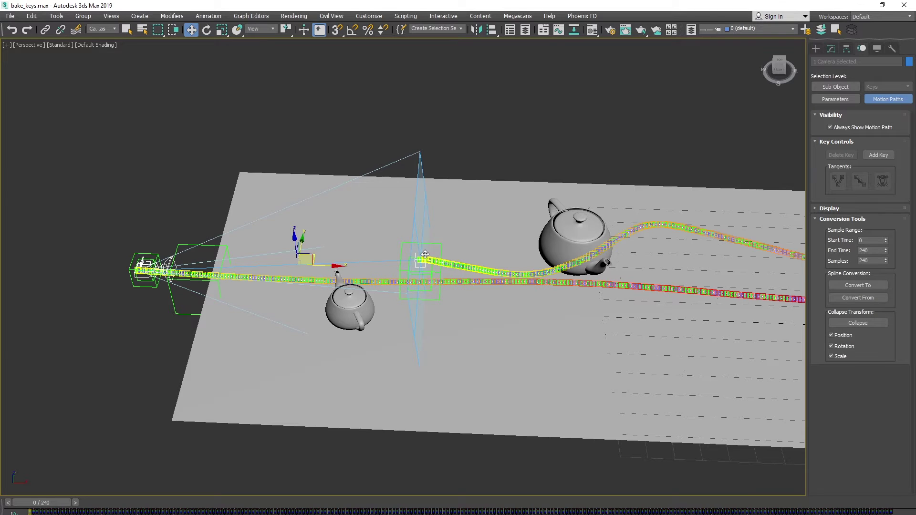
pyautogui.rightClick(622, 135)
pyautogui.click(642, 188)
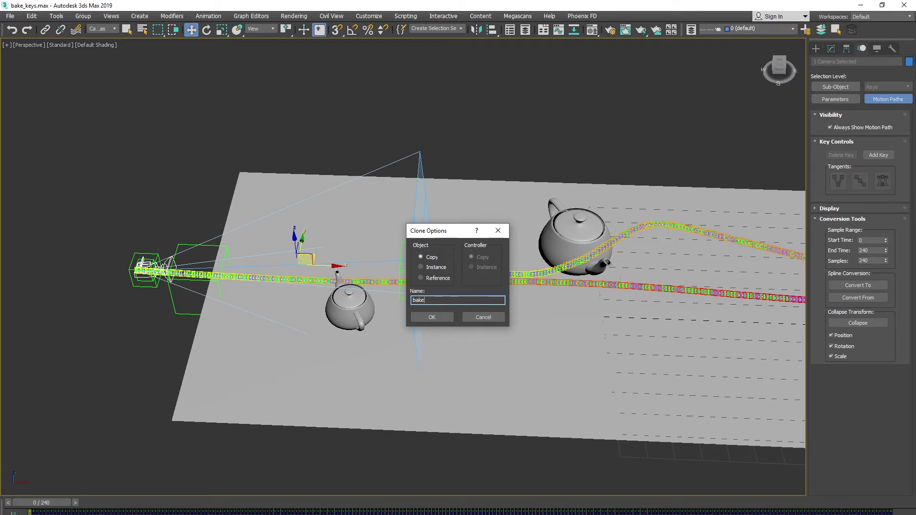
pyautogui.click(431, 318)
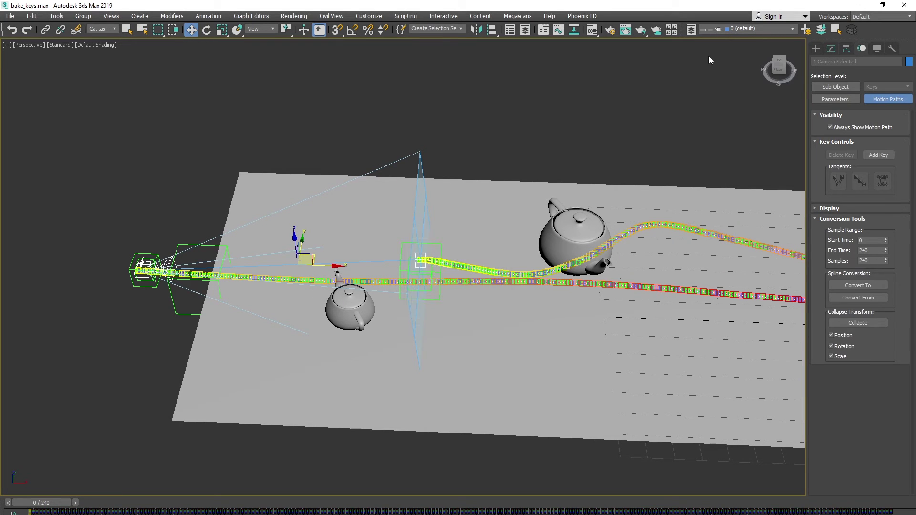
# Put the cloned camera and target on a new layer named bake and hide the animation layer
pyautogui.click(692, 30)
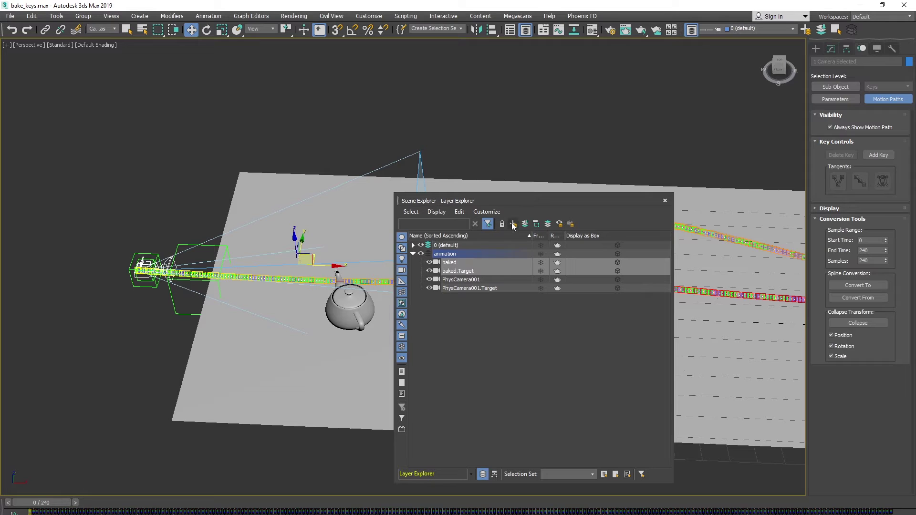
pyautogui.click(514, 224)
pyautogui.write('bake')
pyautogui.press('Return')
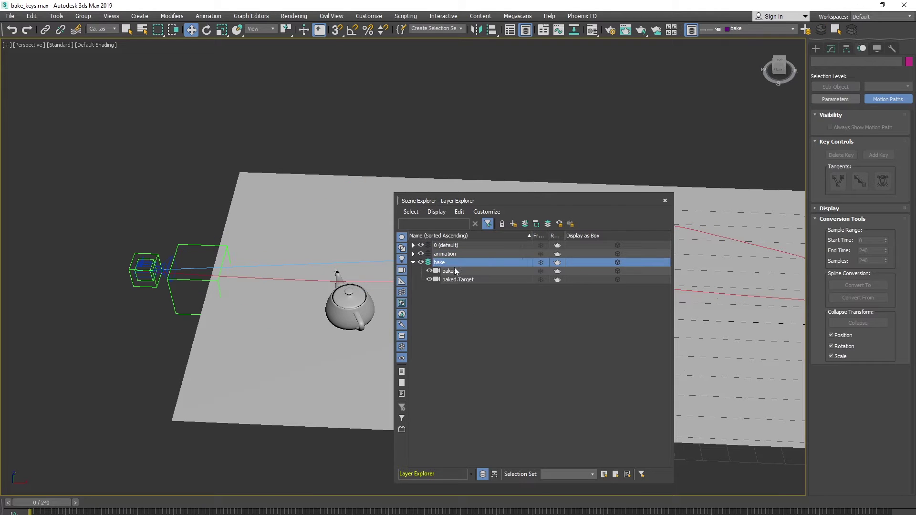
pyautogui.click(413, 254)
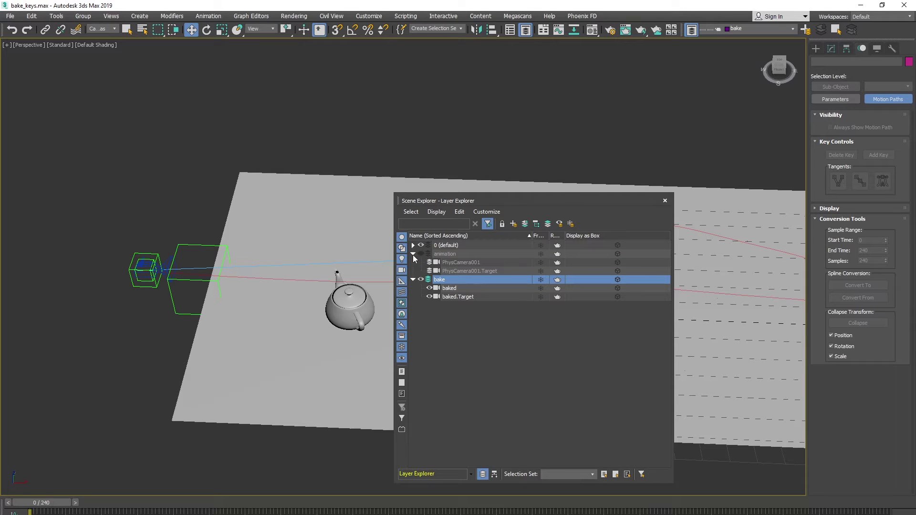
pyautogui.click(413, 254)
pyautogui.click(413, 245)
pyautogui.click(413, 245)
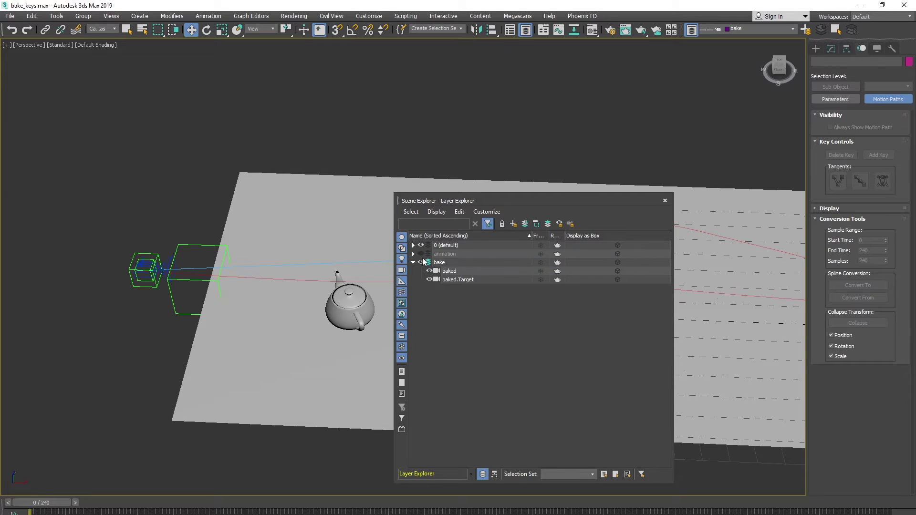
# Examine the motion path of the baked camera on the bake layer and clear the selection
pyautogui.click(451, 272)
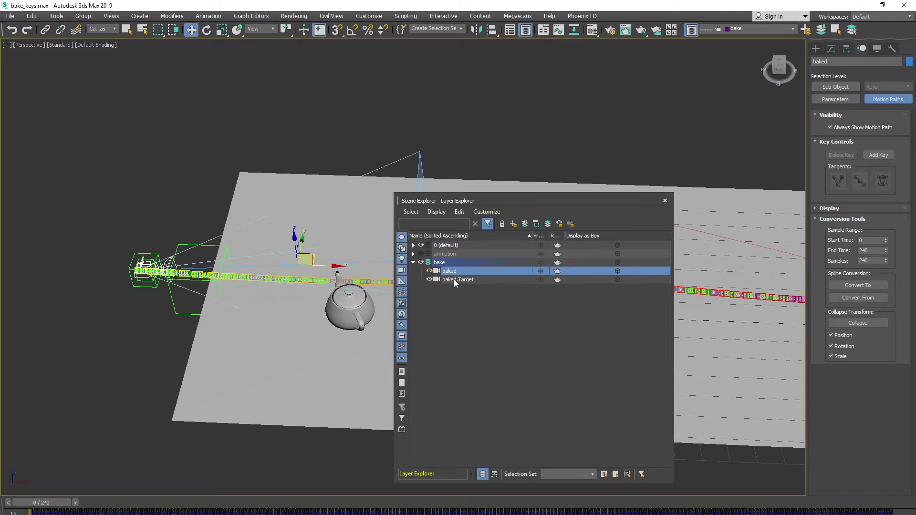
pyautogui.moveTo(610, 204); pyautogui.dragTo(662, 327)
pyautogui.keyDown('alt'); pyautogui.moveTo(524, 297); pyautogui.dragTo(363, 262, button='middle'); pyautogui.keyUp('alt')
pyautogui.moveTo(363, 262); pyautogui.dragTo(391, 244, button='middle')
pyautogui.click(716, 323)
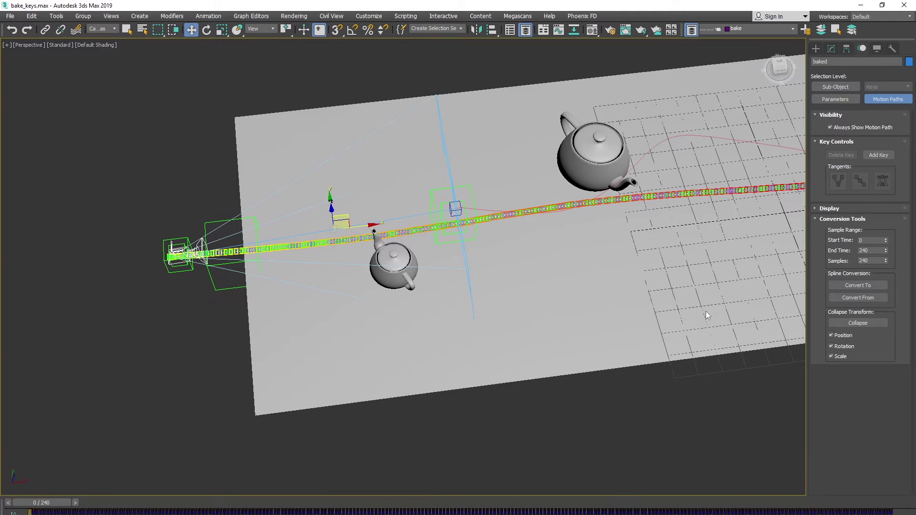
pyautogui.click(482, 81)
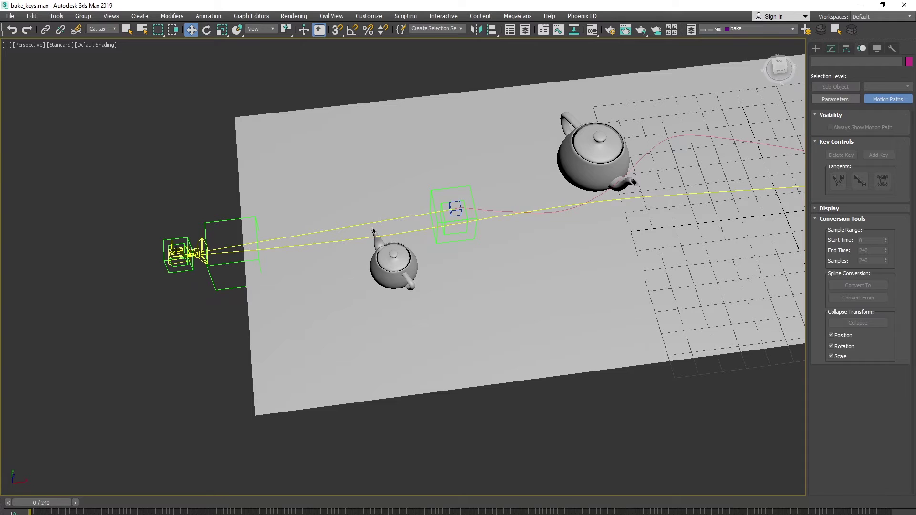
# Unlink the baked camera and its target from their parents and scrub the timeline to check their motion
pyautogui.click(173, 252)
pyautogui.click(452, 215)
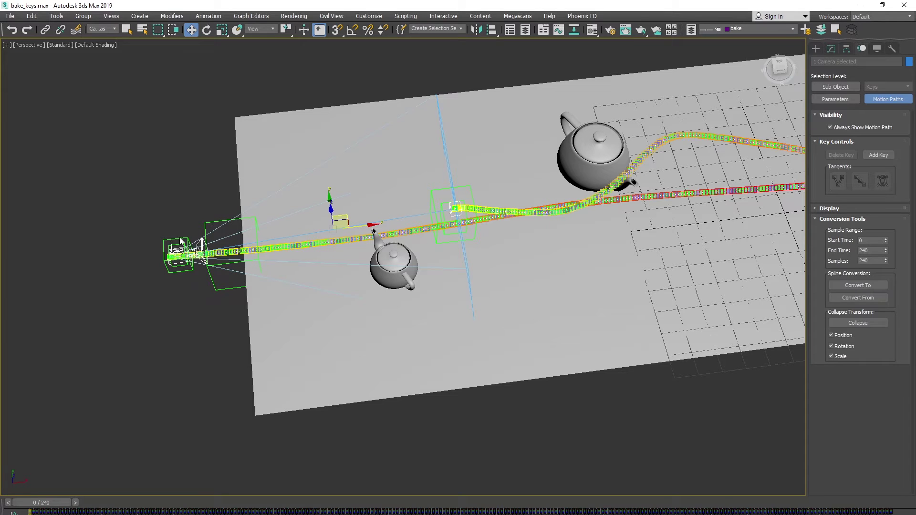
pyautogui.moveTo(462, 191); pyautogui.dragTo(563, 195, button='middle')
pyautogui.click(60, 30)
pyautogui.click(239, 89)
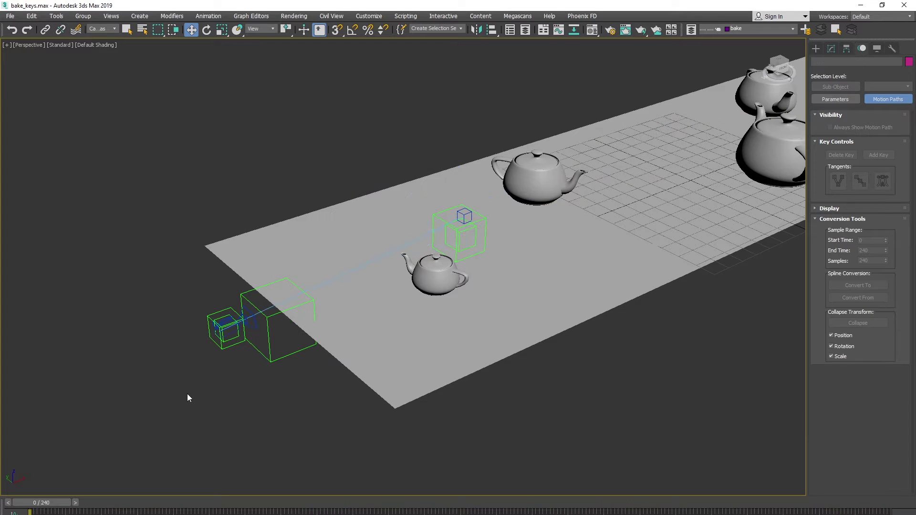
pyautogui.moveTo(39, 506); pyautogui.dragTo(8, 438)
# Assign a Position List controller to the baked camera's position track
pyautogui.click(224, 321)
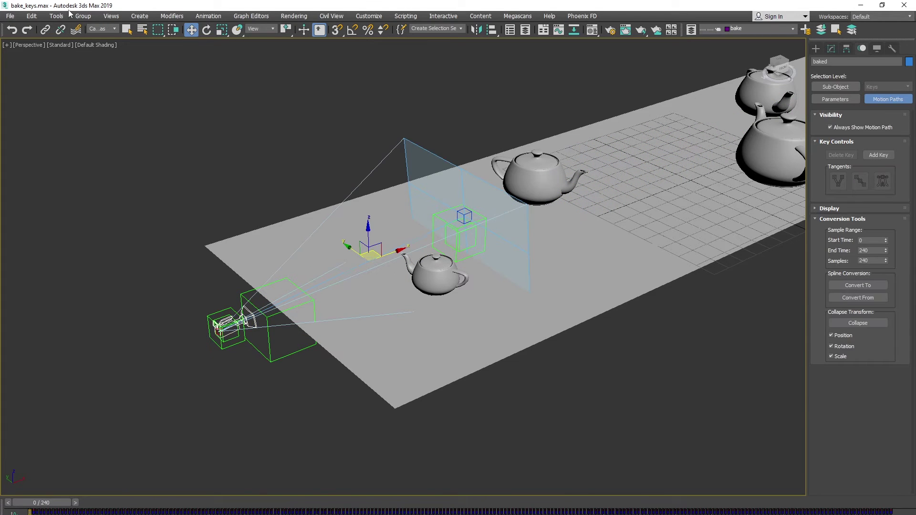
pyautogui.click(844, 99)
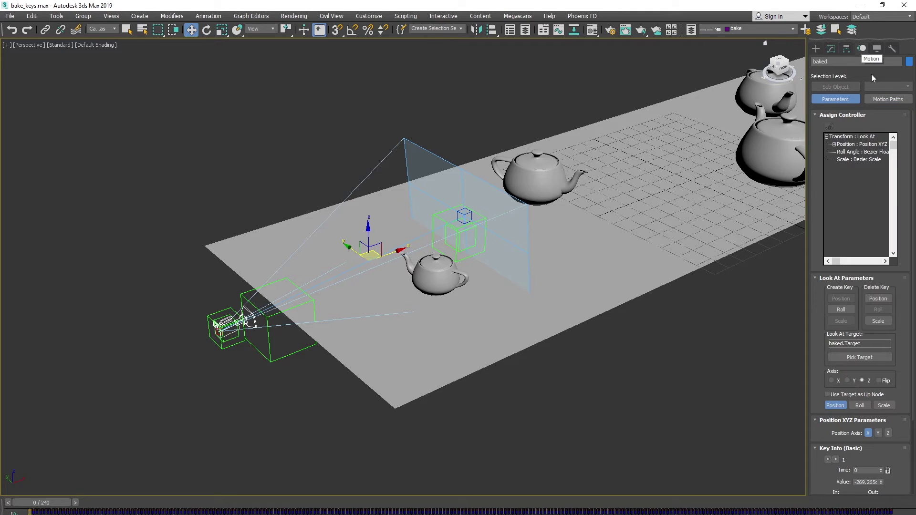
pyautogui.click(849, 145)
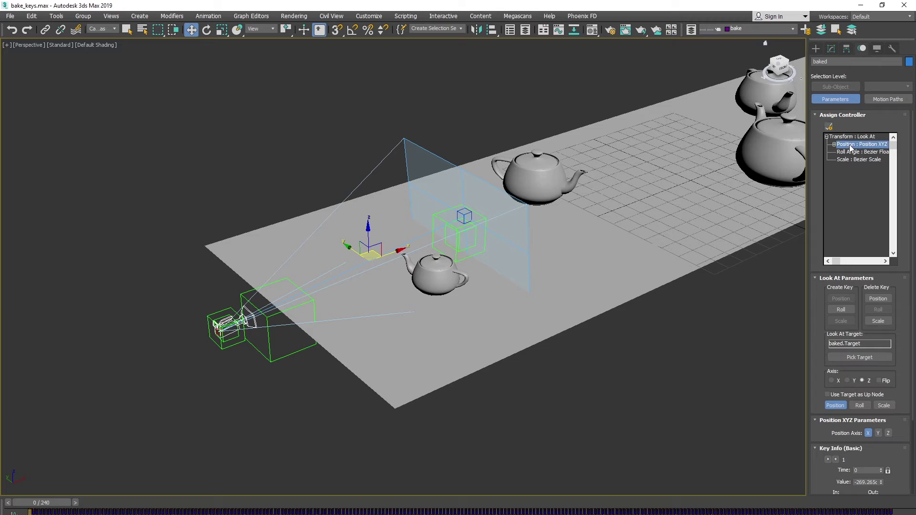
pyautogui.click(829, 127)
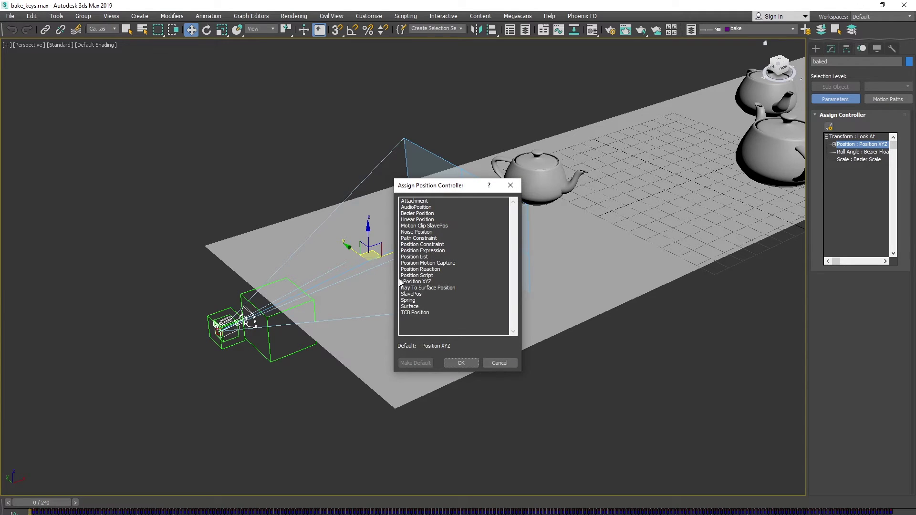
pyautogui.click(418, 264)
pyautogui.click(422, 258)
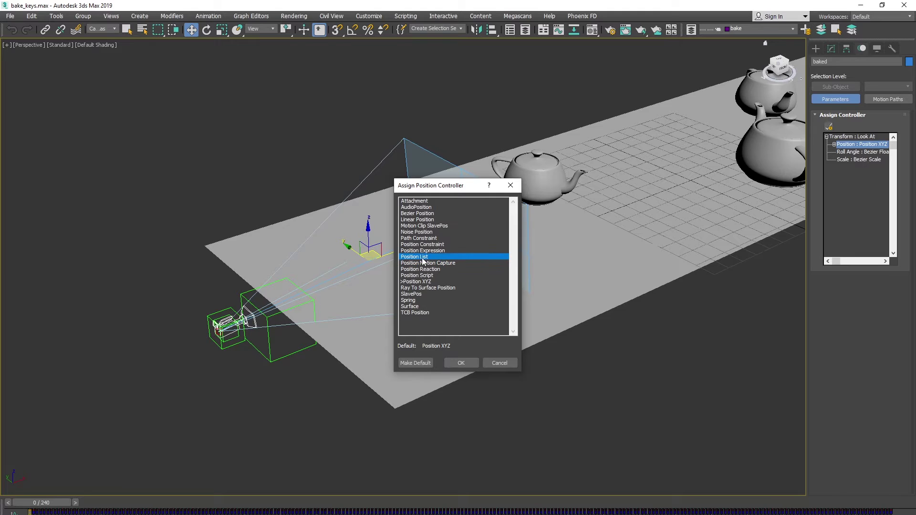
pyautogui.click(461, 363)
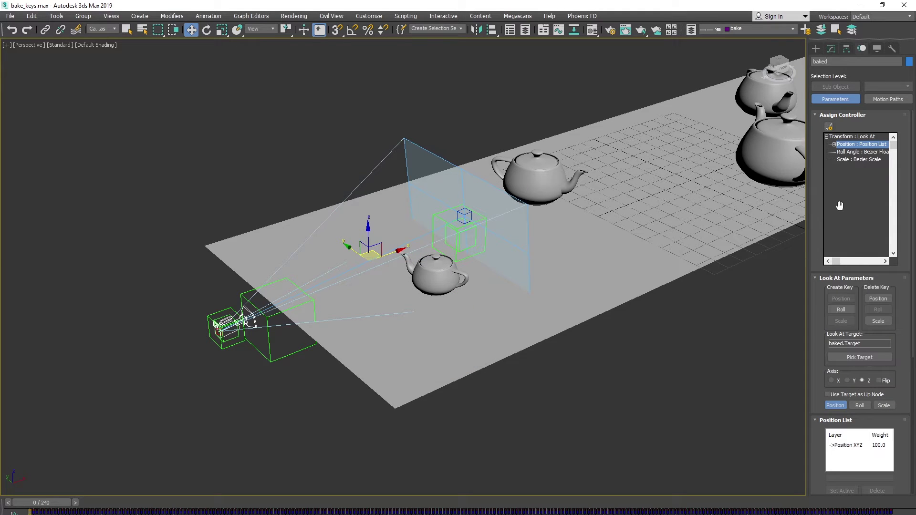
# Add a Position Constraint to the available slot of the baked camera's position list and make it the active layer
pyautogui.click(834, 144)
pyautogui.click(853, 160)
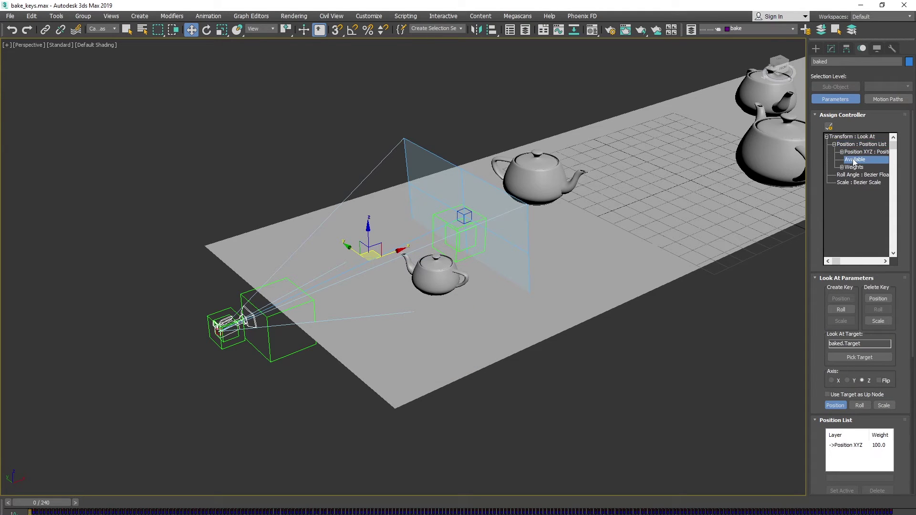
pyautogui.click(830, 127)
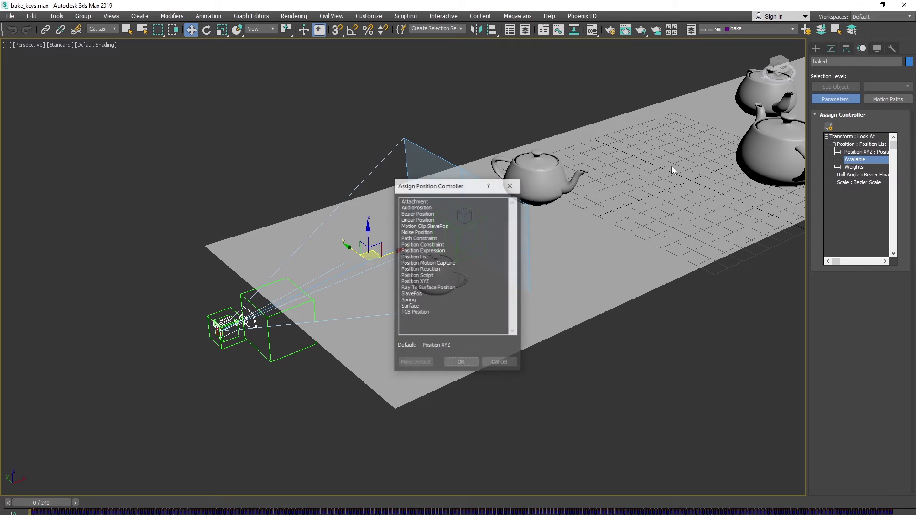
pyautogui.click(423, 245)
pyautogui.click(462, 363)
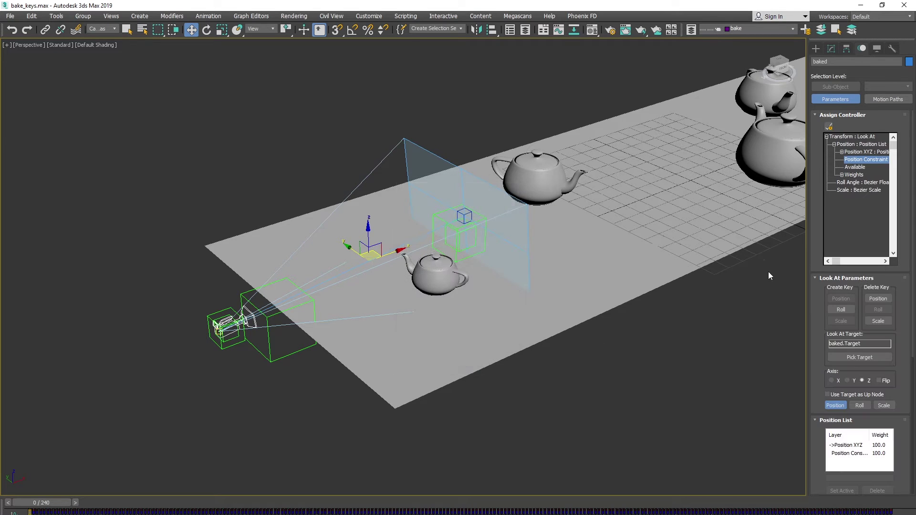
pyautogui.click(849, 453)
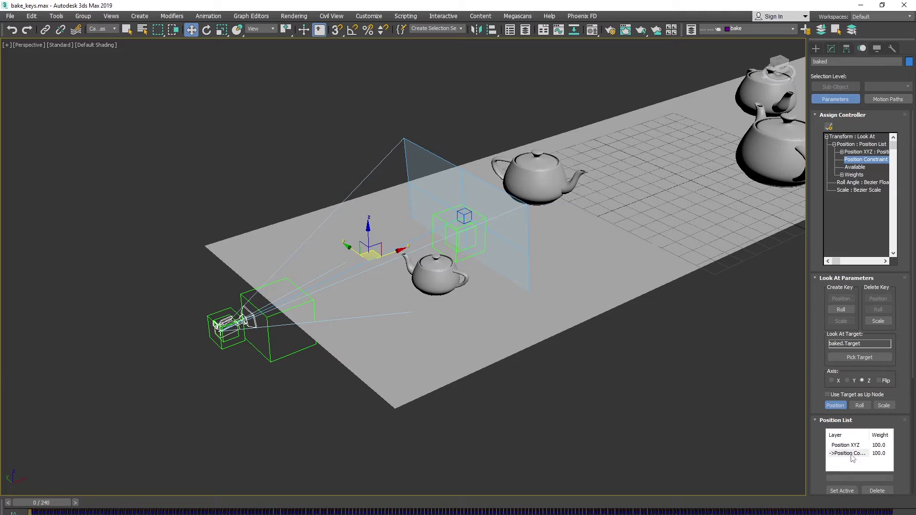
# Set the selection filter to All and add Dummy005 as the baked camera's position target with Keep Initial Offset enabled
pyautogui.moveTo(869, 433); pyautogui.dragTo(822, 227)
pyautogui.click(856, 388)
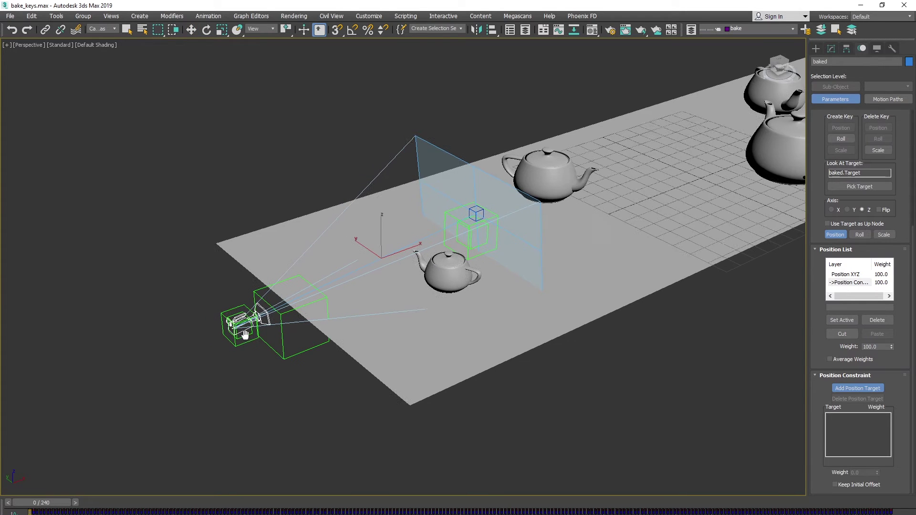
pyautogui.click(101, 28)
pyautogui.click(100, 38)
pyautogui.scroll(2, 265, 348)
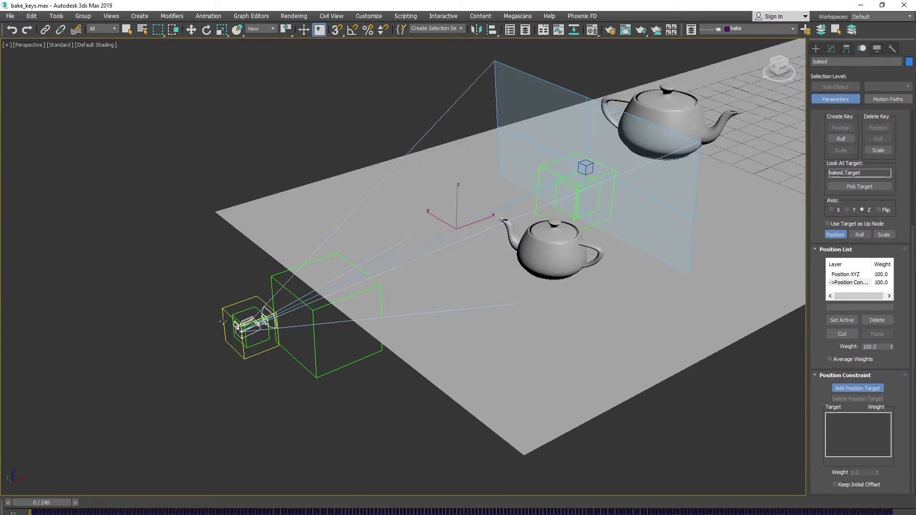
pyautogui.click(266, 341)
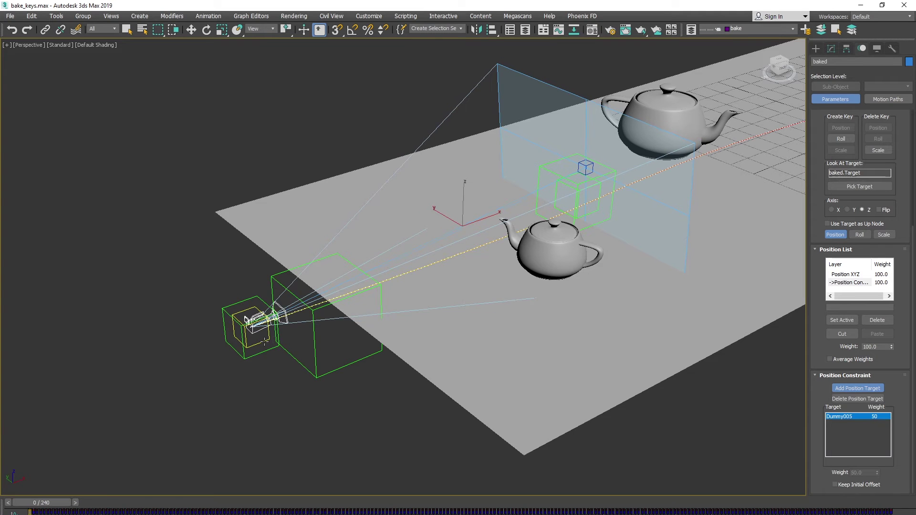
pyautogui.click(861, 485)
pyautogui.scroll(4, 571, 307)
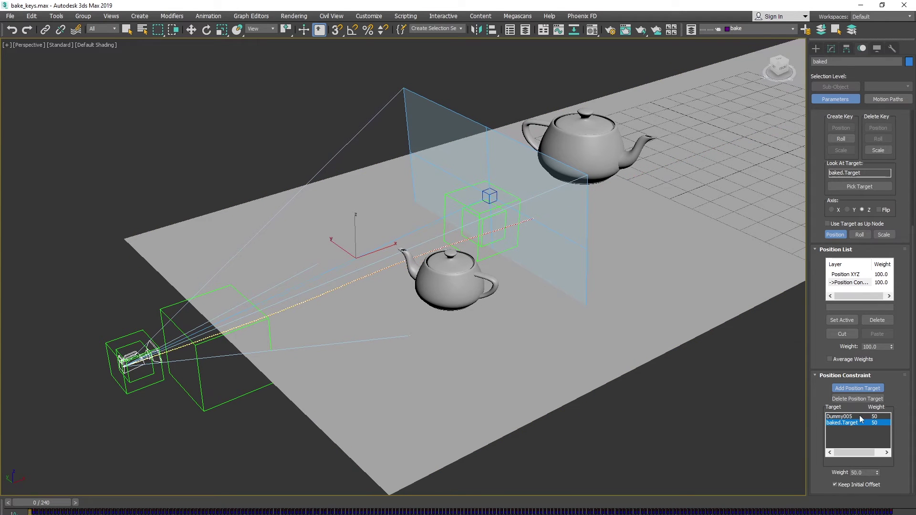
pyautogui.click(855, 388)
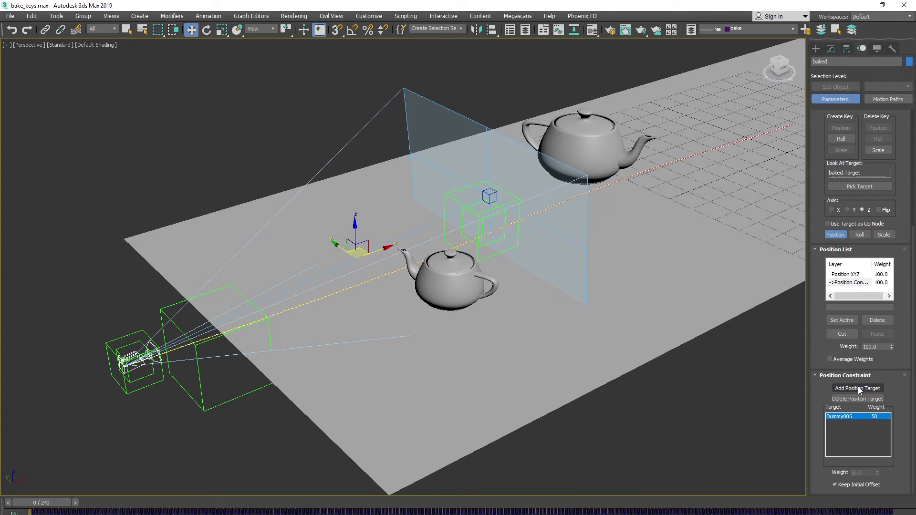
# Assign a Position List controller to the position track of baked.Target
pyautogui.click(490, 196)
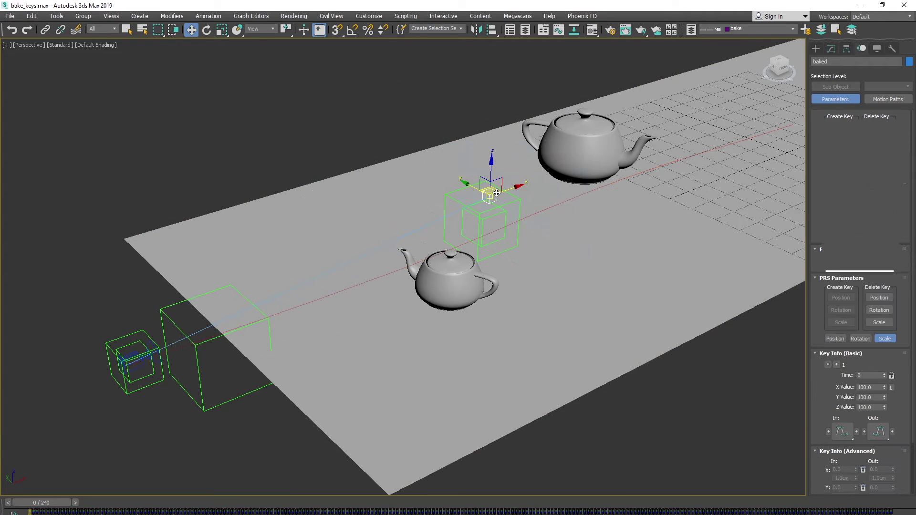
pyautogui.click(840, 145)
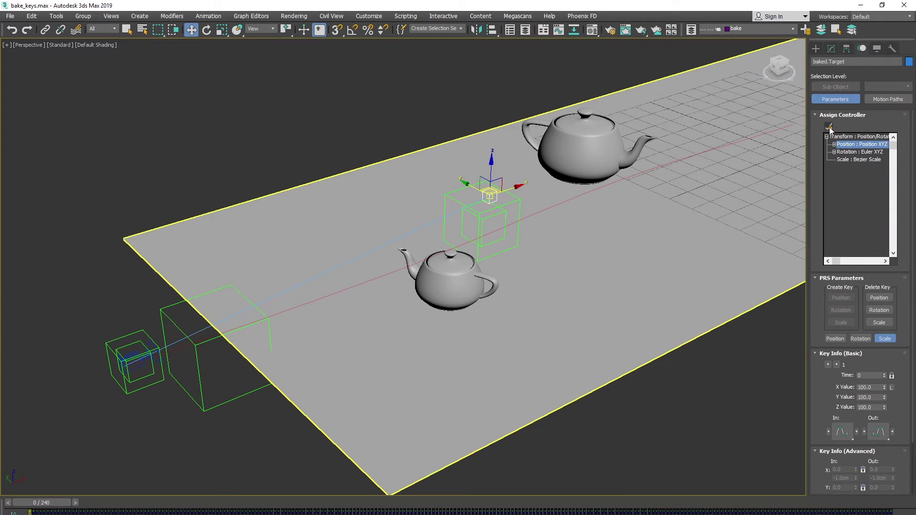
pyautogui.click(829, 127)
pyautogui.click(422, 257)
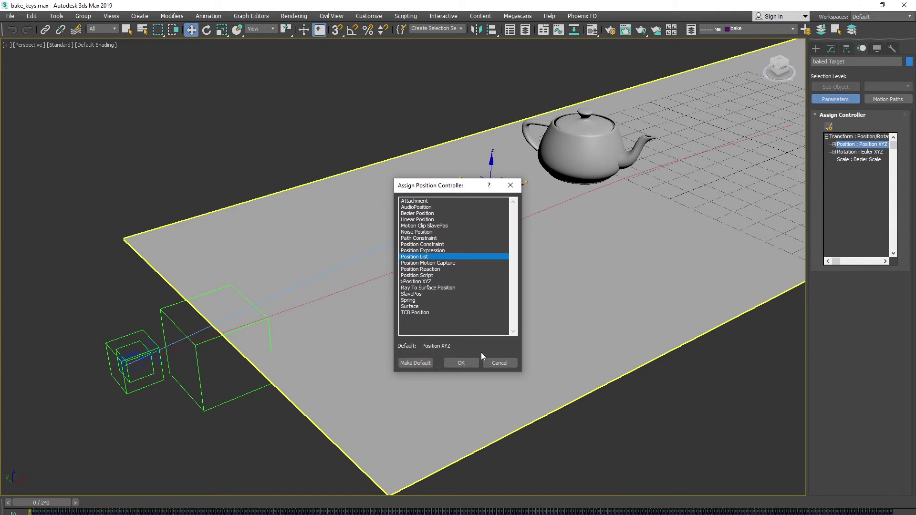
pyautogui.click(461, 363)
# Add a Position Constraint to the available slot of the position list on baked.Target
pyautogui.click(834, 145)
pyautogui.click(853, 159)
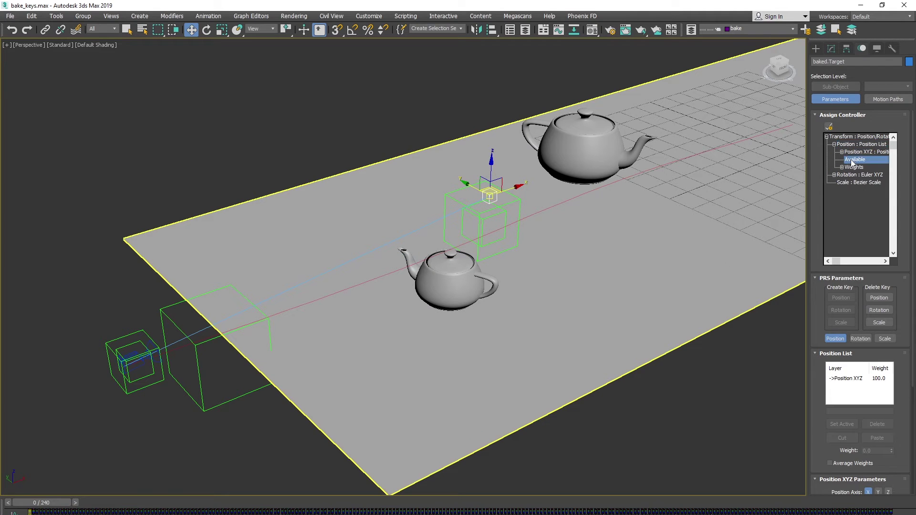
pyautogui.click(830, 128)
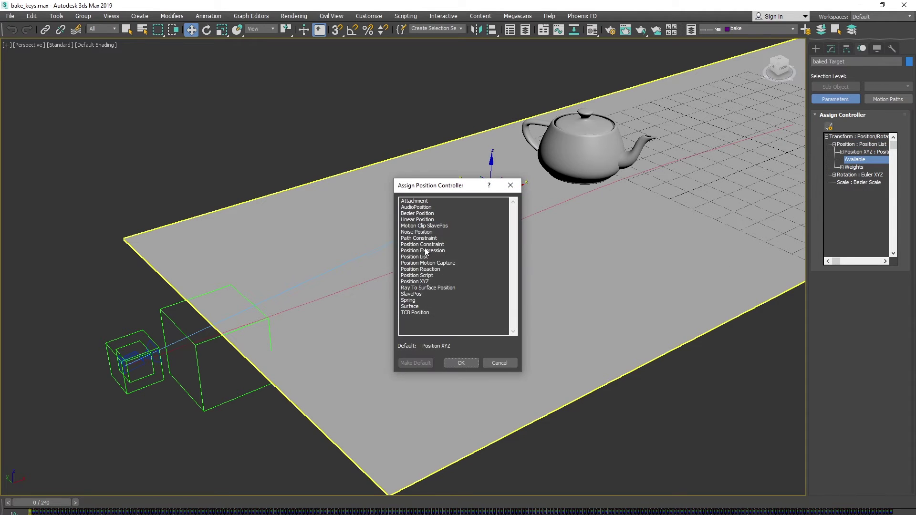
pyautogui.click(422, 244)
pyautogui.click(461, 363)
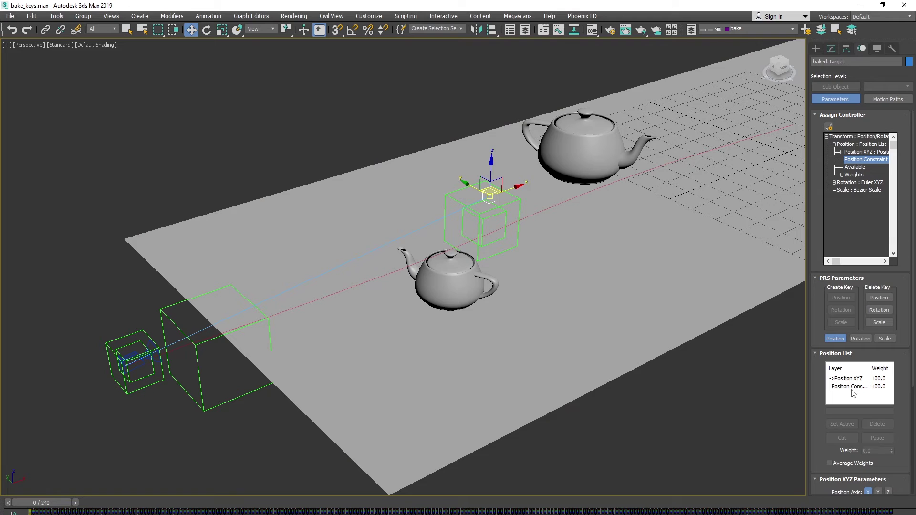
# Make the Position Constraint the active layer on baked.Target and add Dummy004 as its position target with Keep Initial Offset enabled
pyautogui.doubleClick(851, 388)
pyautogui.moveTo(825, 401); pyautogui.dragTo(826, 253)
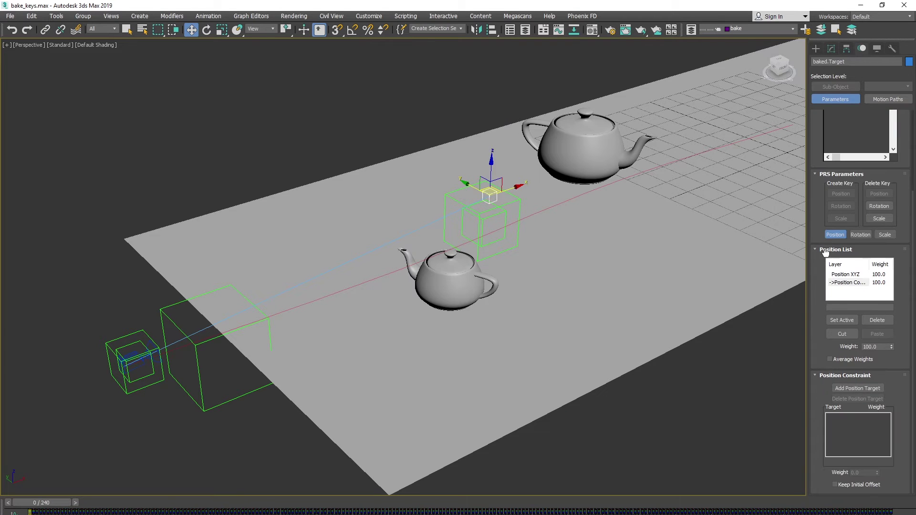
pyautogui.click(858, 389)
pyautogui.click(509, 216)
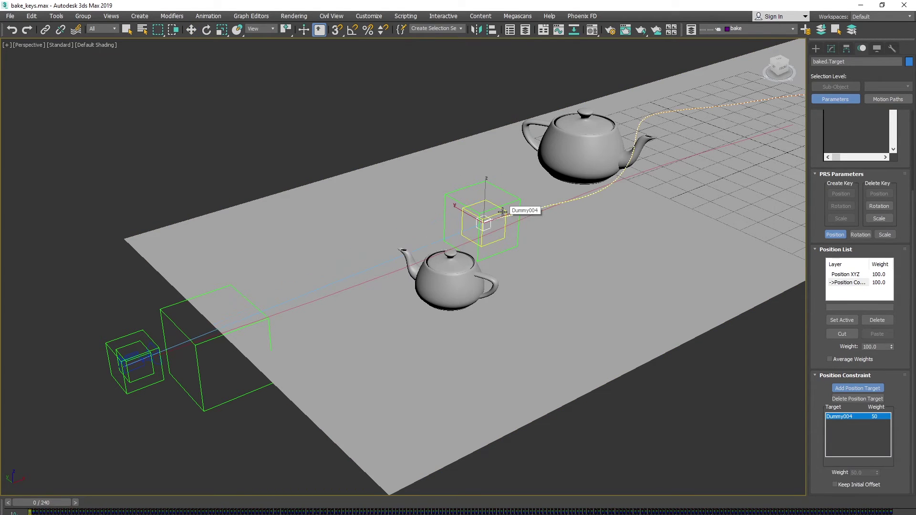
pyautogui.click(840, 485)
pyautogui.click(850, 391)
# Clear the selection and scrub the timeline to check how the constrained camera and target follow the dummies
pyautogui.scroll(-3, 590, 277)
pyautogui.moveTo(652, 187); pyautogui.dragTo(615, 232, button='middle')
pyautogui.click(739, 305)
pyautogui.moveTo(60, 505); pyautogui.dragTo(3, 451)
pyautogui.press('w')
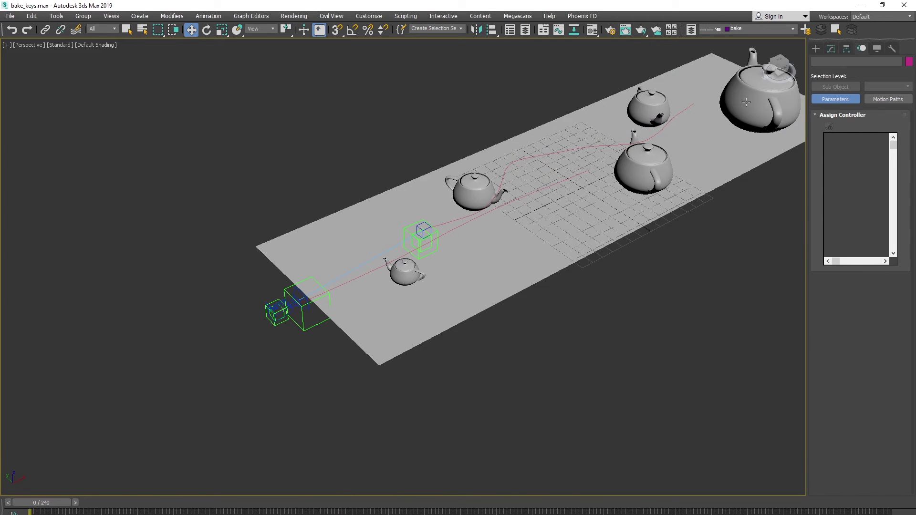
# Open the Layer Explorer, preview the animation over the timeline, and hide the animation layer
pyautogui.click(692, 30)
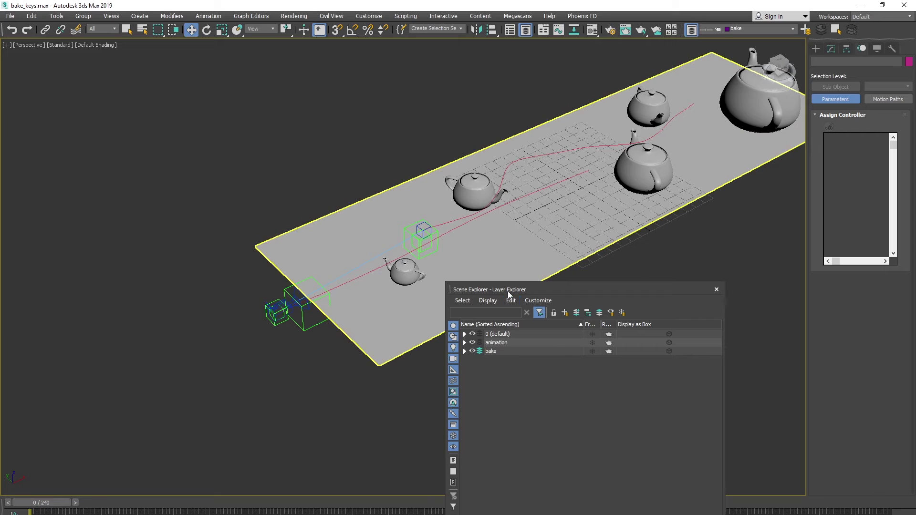
pyautogui.moveTo(508, 292); pyautogui.dragTo(632, 291)
pyautogui.moveTo(41, 504); pyautogui.dragTo(666, 422)
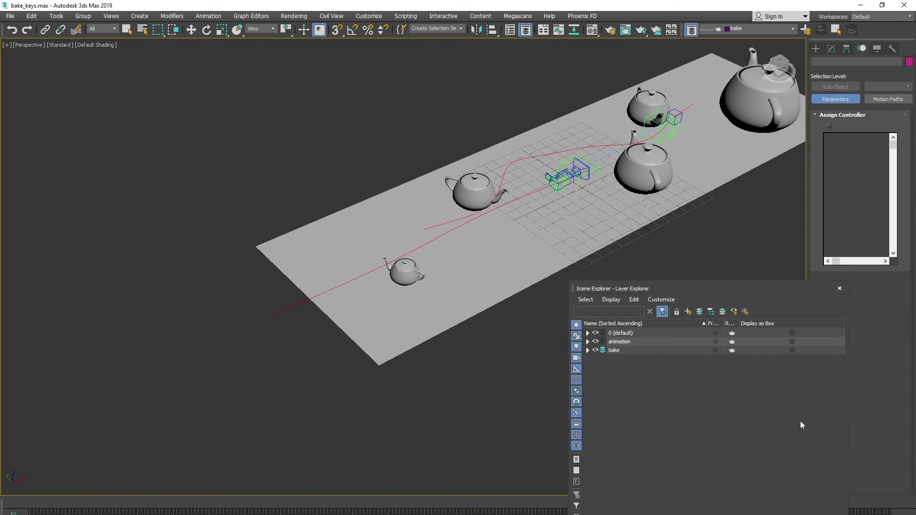
pyautogui.moveTo(248, 401); pyautogui.dragTo(1, 401)
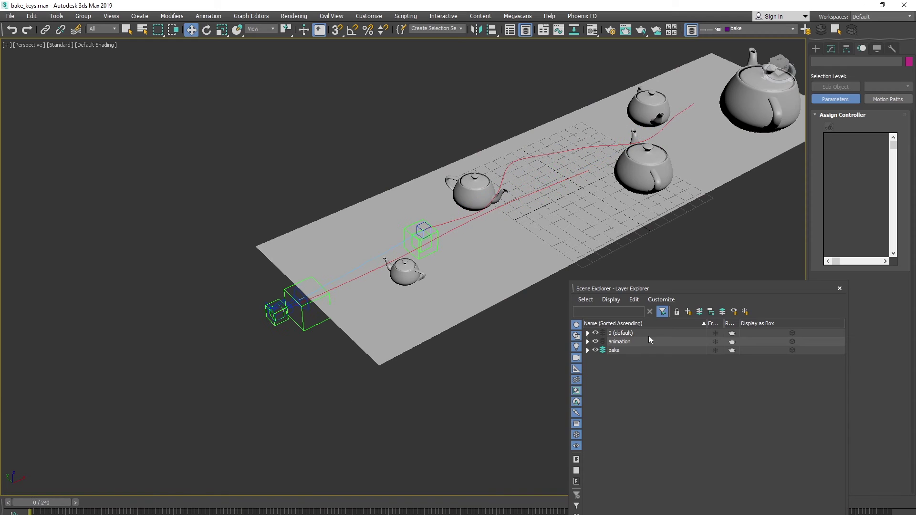
pyautogui.click(588, 341)
pyautogui.click(588, 341)
pyautogui.click(603, 342)
# Select baked and baked.Target in the bake layer and collapse their position, rotation and scale transforms over frames 0 to 240
pyautogui.click(587, 350)
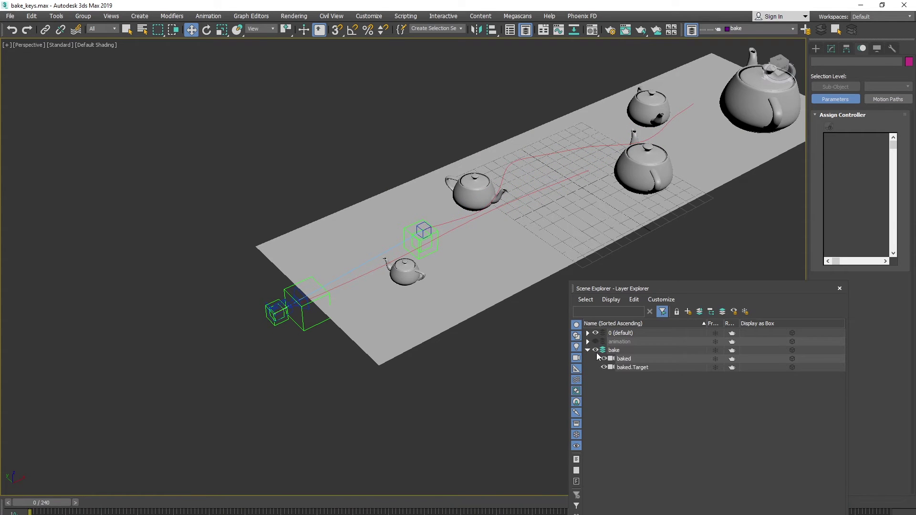
pyautogui.click(626, 358)
pyautogui.keyDown('ctrl'); pyautogui.click(628, 368); pyautogui.keyUp('ctrl')
pyautogui.moveTo(497, 354); pyautogui.dragTo(417, 323, button='middle')
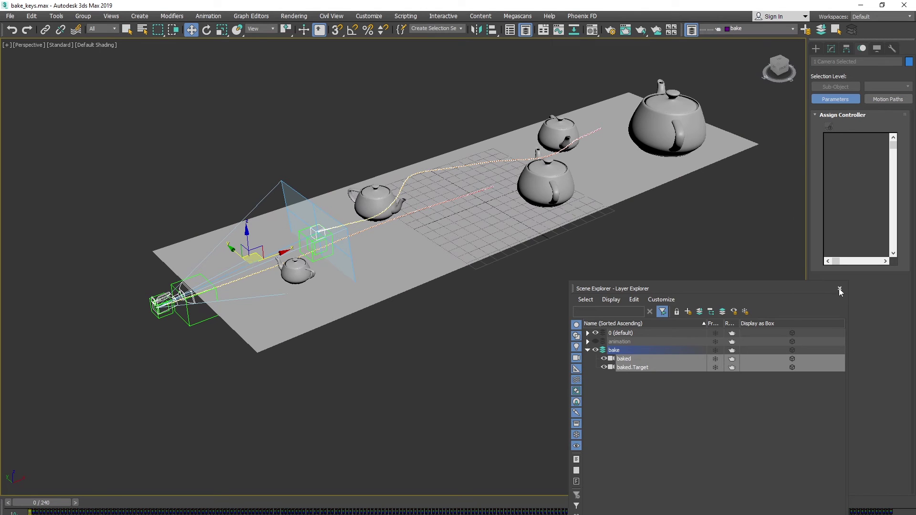
pyautogui.moveTo(835, 288); pyautogui.dragTo(748, 268)
pyautogui.click(889, 98)
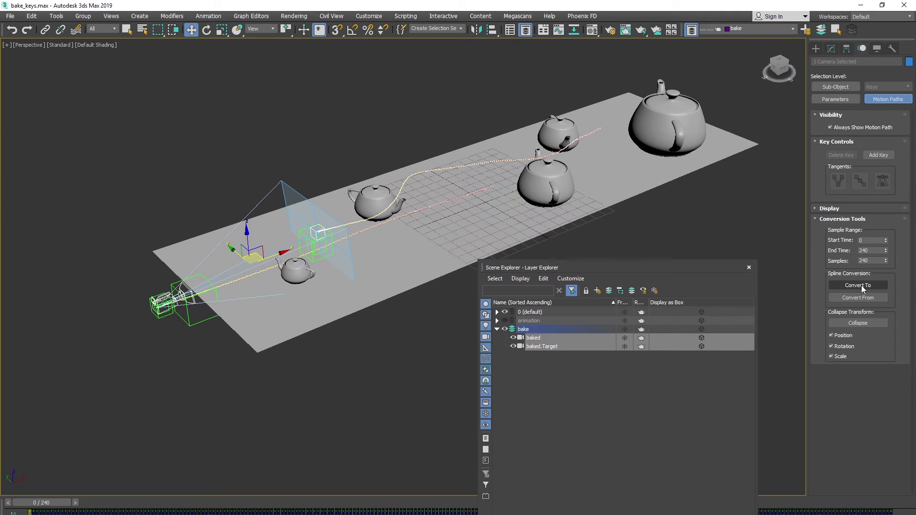
pyautogui.click(866, 325)
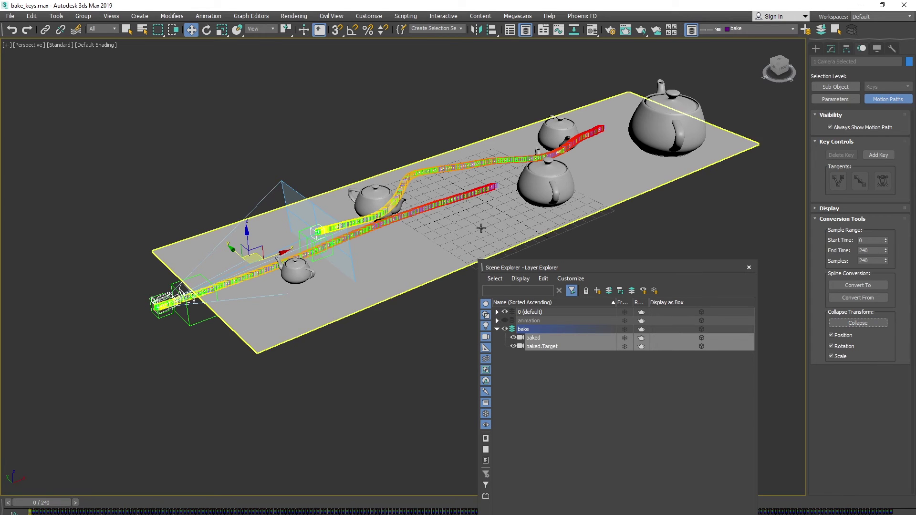
# Inspect the position curves of the baked camera in the Curve Editor to check its collapsed keyframes
pyautogui.click(533, 338)
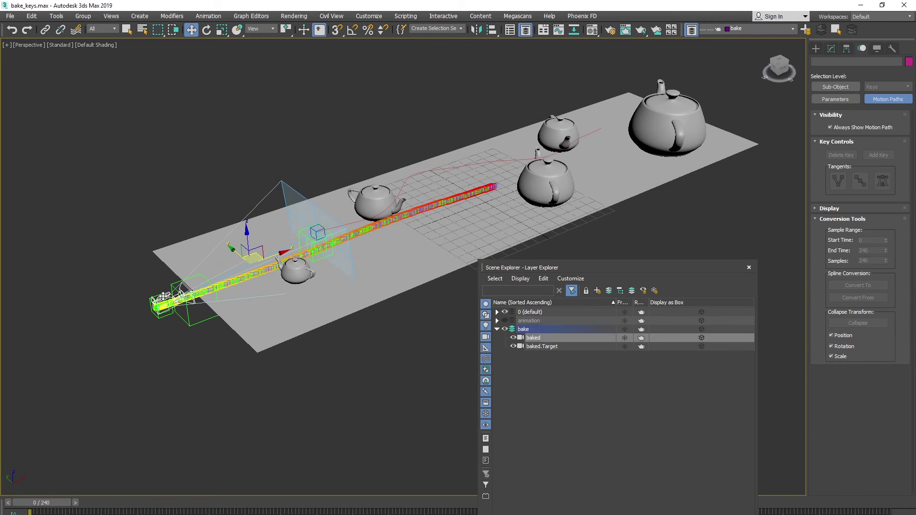
pyautogui.click(556, 30)
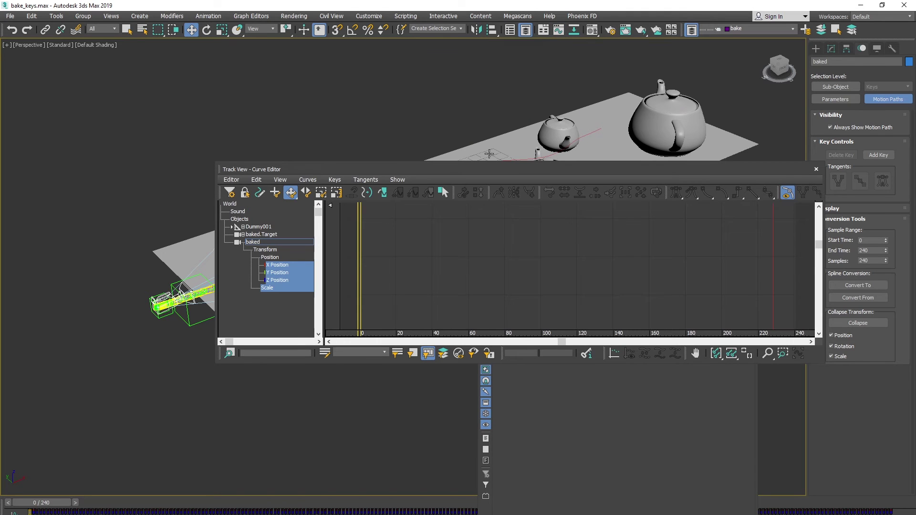
pyautogui.click(714, 354)
pyautogui.moveTo(714, 286)
pyautogui.keyDown('ctrl'); pyautogui.keyDown('alt'); pyautogui.mouseDown(button='middle')
pyautogui.moveTo(682, 254)
pyautogui.moveTo(573, 229)
pyautogui.moveTo(600, 219)
pyautogui.moveTo(673, 244)
pyautogui.moveTo(710, 229)
pyautogui.moveTo(656, 305)
pyautogui.moveTo(685, 205)
pyautogui.moveTo(692, 245)
pyautogui.moveTo(681, 250)
pyautogui.moveTo(567, 249)
pyautogui.mouseUp(button='middle'); pyautogui.keyUp('alt'); pyautogui.keyUp('ctrl')
pyautogui.scroll(2, 634, 294)
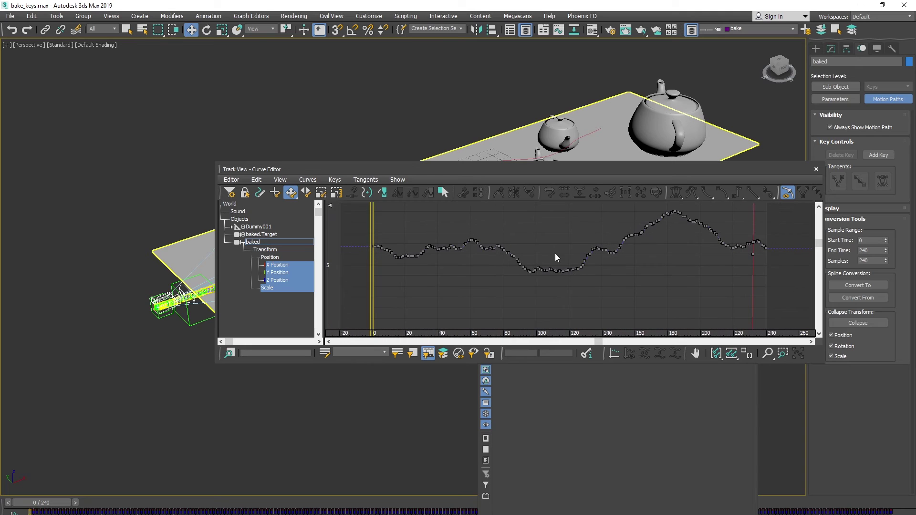
pyautogui.keyDown('ctrl'); pyautogui.keyDown('alt'); pyautogui.moveTo(729, 228); pyautogui.dragTo(657, 245, button='middle'); pyautogui.keyUp('alt'); pyautogui.keyUp('ctrl')
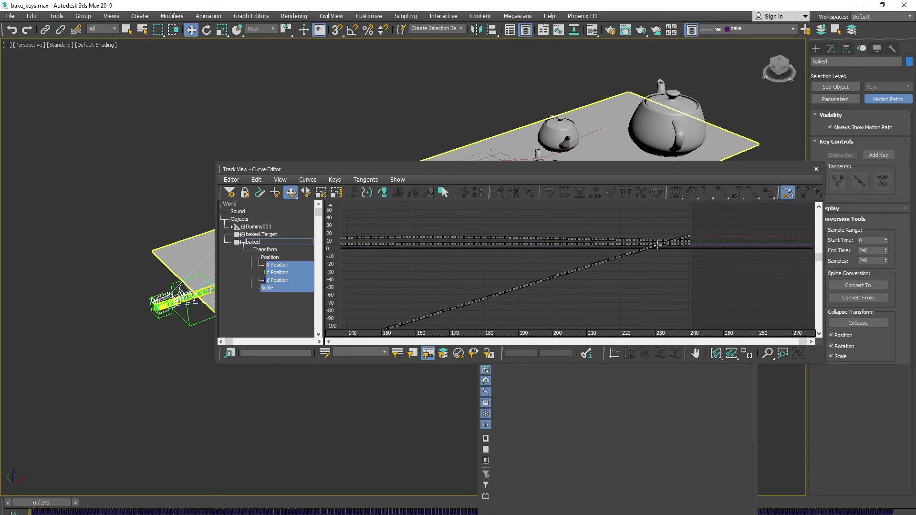
pyautogui.click(817, 169)
# Select baked and baked.Target to view their trajectories, clear the selection, and scrub the opening frames
pyautogui.keyDown('alt'); pyautogui.moveTo(442, 230); pyautogui.dragTo(444, 308, button='middle'); pyautogui.keyUp('alt')
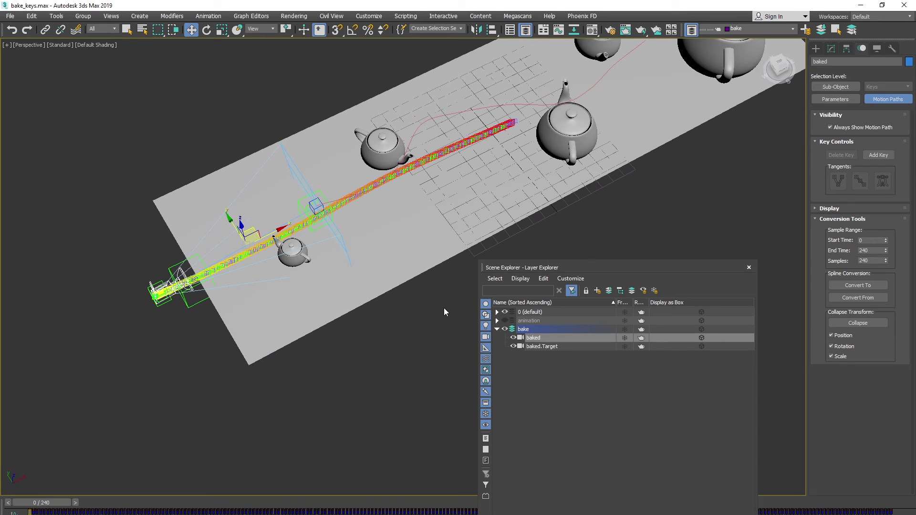
pyautogui.keyDown('ctrl'); pyautogui.click(540, 347); pyautogui.keyUp('ctrl')
pyautogui.click(145, 86)
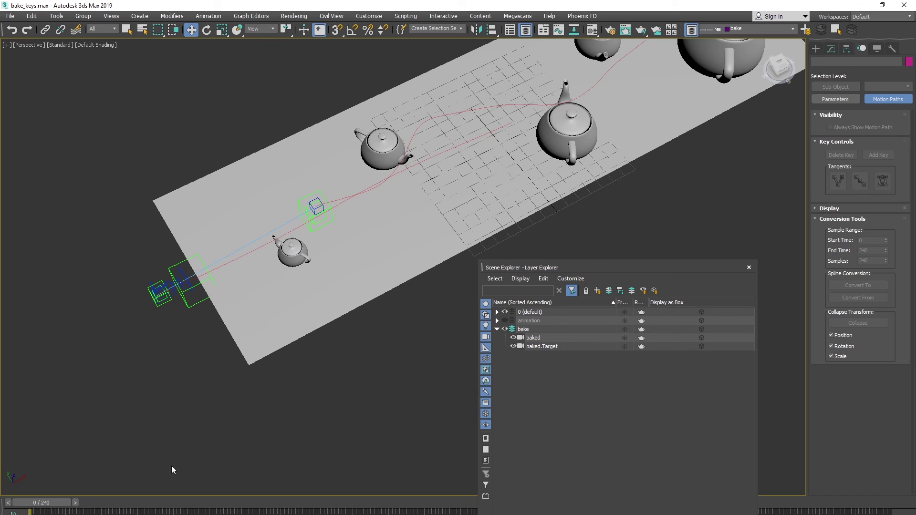
pyautogui.moveTo(21, 503); pyautogui.dragTo(4, 423)
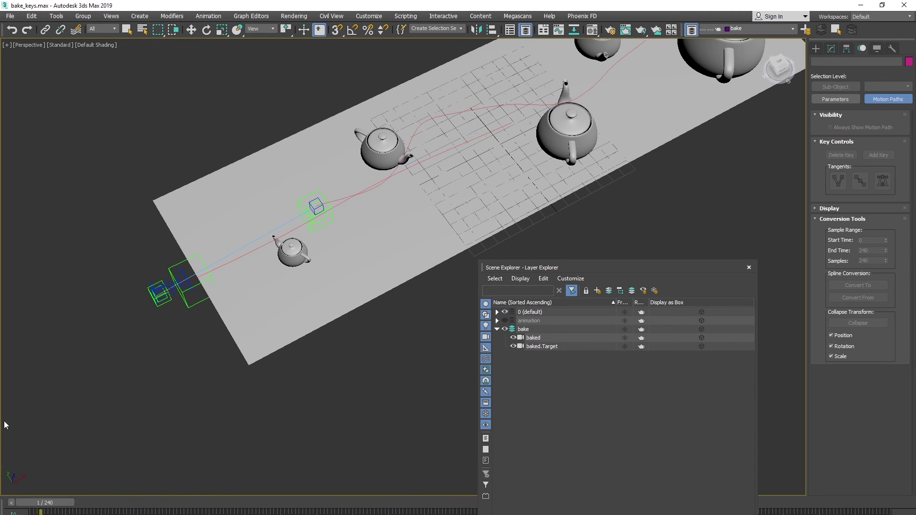
# Delete Dummy001 through Dummy005 from the 0 (default) layer
pyautogui.click(497, 312)
pyautogui.click(538, 320)
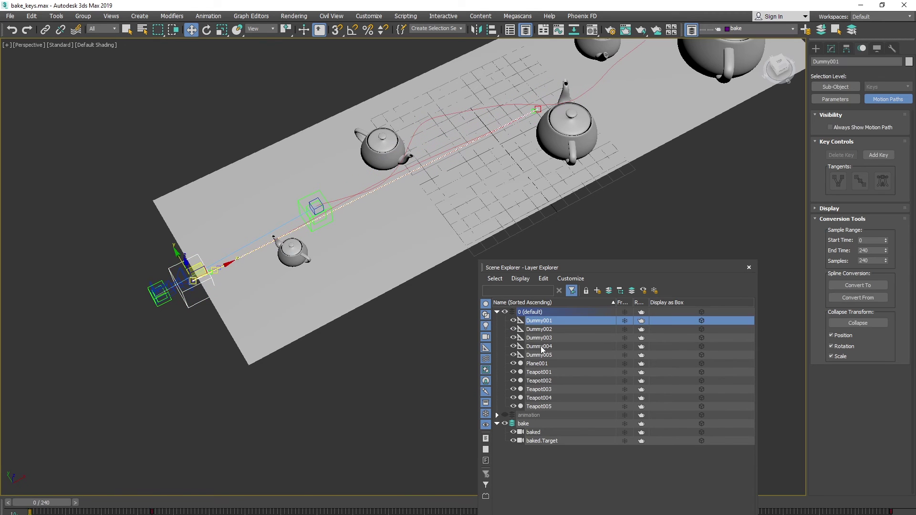
pyautogui.keyDown('shift'); pyautogui.click(539, 355); pyautogui.keyUp('shift')
pyautogui.moveTo(390, 336); pyautogui.dragTo(376, 335, button='middle')
pyautogui.press('Delete')
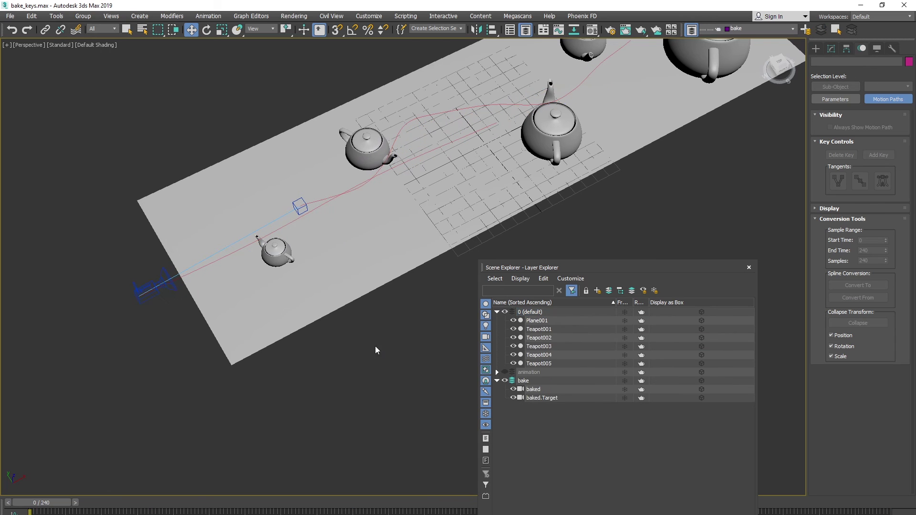
# Scrub the timeline to check the baked camera's motion without the dummies, and undo the dummy deletion
pyautogui.moveTo(43, 503); pyautogui.dragTo(19, 503)
pyautogui.moveTo(7, 443); pyautogui.dragTo(102, 396)
pyautogui.hotkey('ctrl', 'z')
pyautogui.click(403, 345)
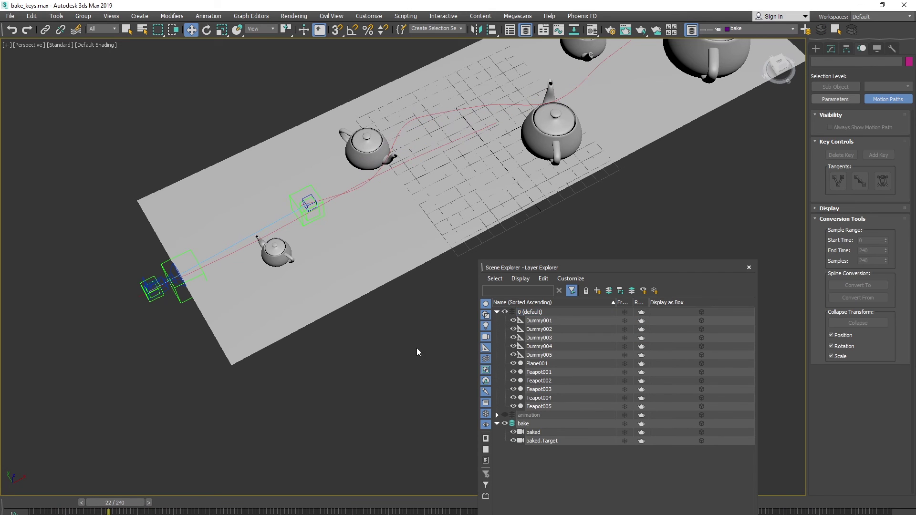
# Unhide the animation layer and expand it to list PhysCamera001 and its target
pyautogui.click(496, 313)
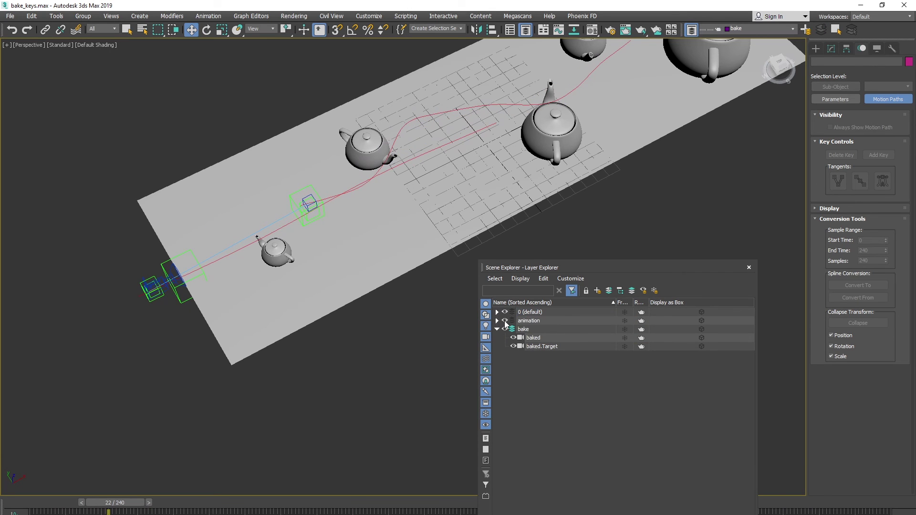
pyautogui.click(497, 320)
pyautogui.click(544, 330)
pyautogui.click(552, 338)
pyautogui.click(541, 363)
pyautogui.click(508, 373)
# Switch to the two-viewport layout showing the PhysCamera001 view beside the baked camera view, with safe frames displayed
pyautogui.hotkey('alt', 'w')
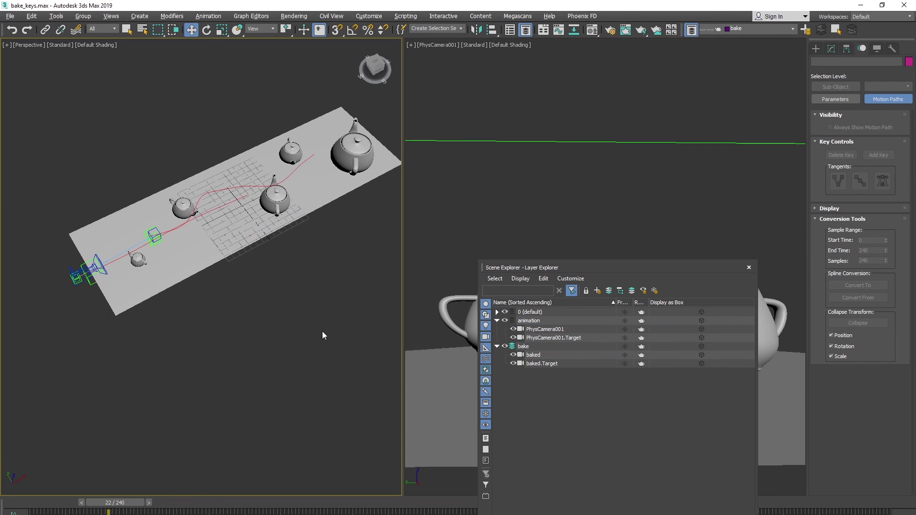
pyautogui.press('c')
pyautogui.doubleClick(431, 219)
pyautogui.click(507, 207)
pyautogui.press('c')
pyautogui.doubleClick(432, 212)
pyautogui.hotkey('shift', 'f')
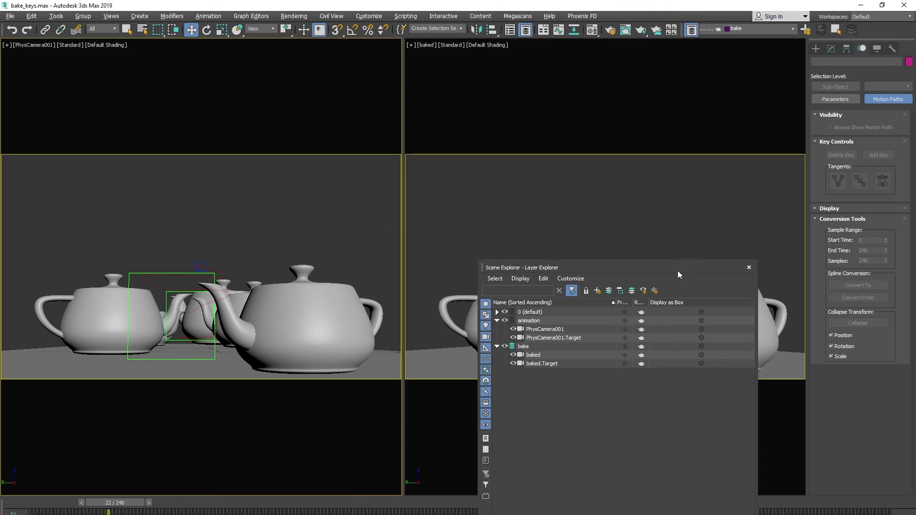
# Close the Layer Explorer and scrub the timeline to compare the PhysCamera001 and baked camera views
pyautogui.click(749, 270)
pyautogui.click(679, 209)
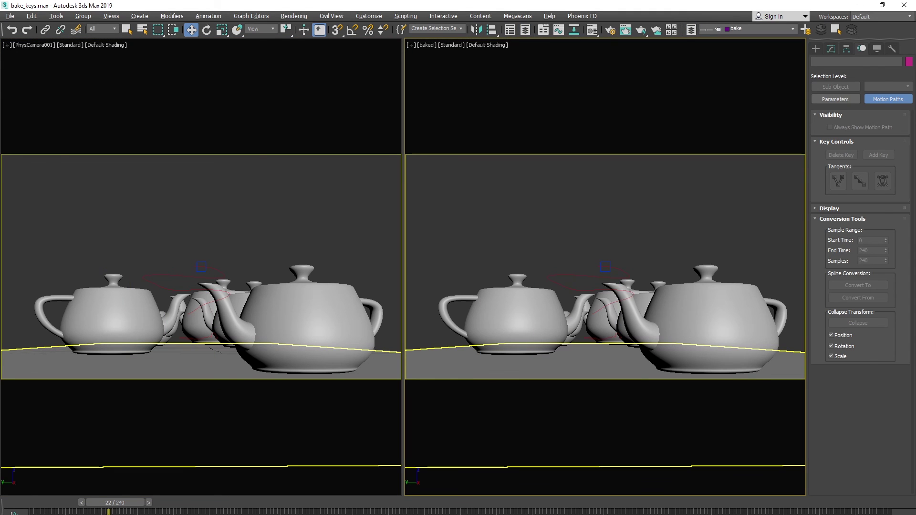
pyautogui.moveTo(96, 511); pyautogui.dragTo(507, 494)
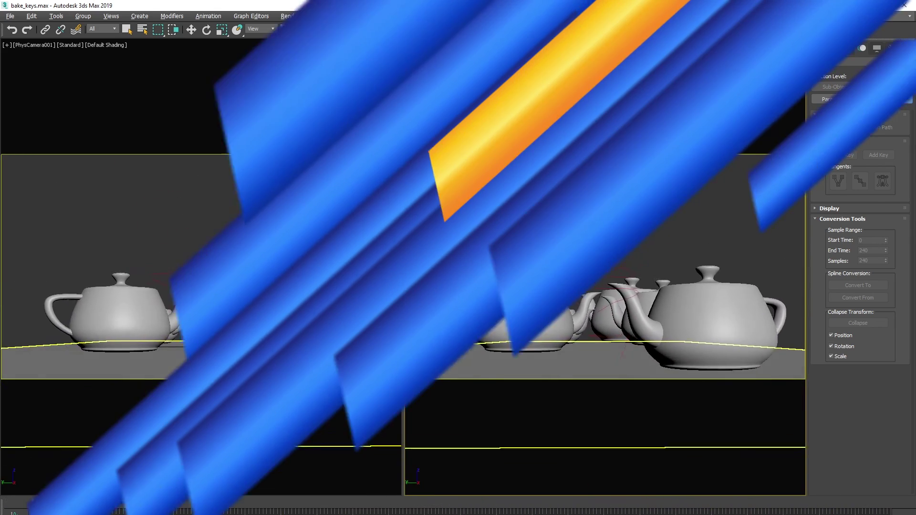